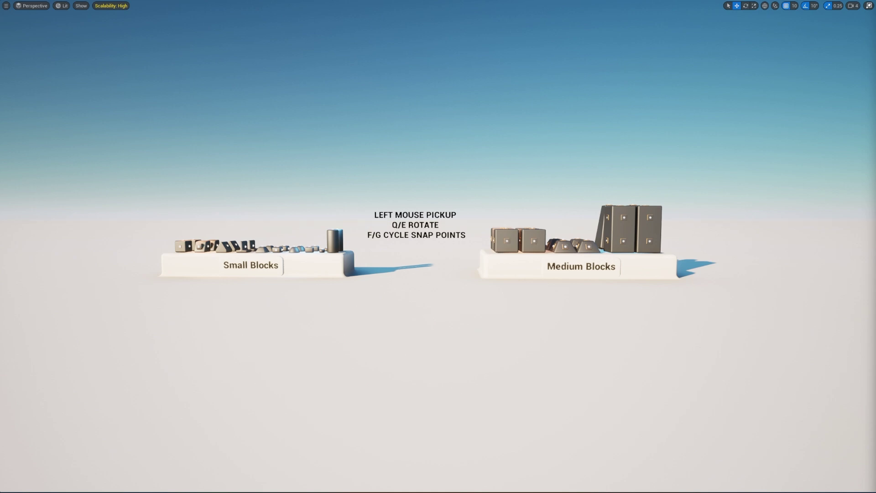
Play-test the level to try out the modular block building, and end the play session
right_click(697, 175)
left_click(687, 174)
key("alt+p")
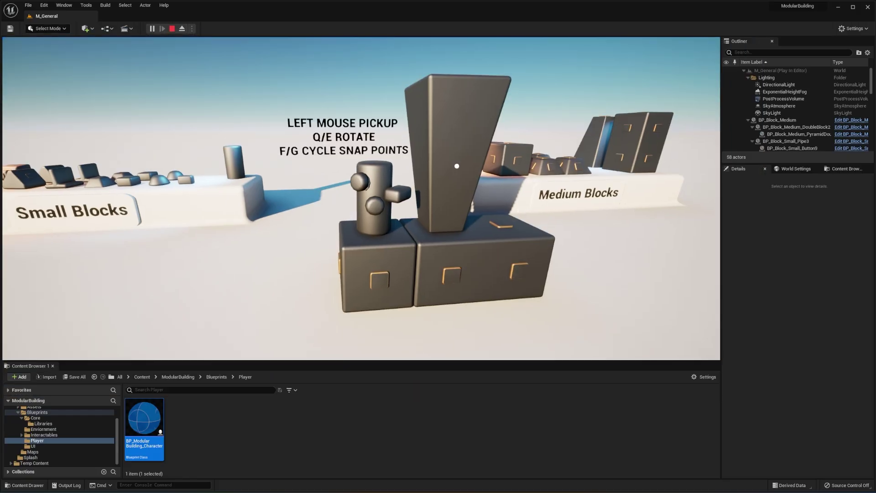
left_click(171, 29)
scroll(376, 238, "down", 5)
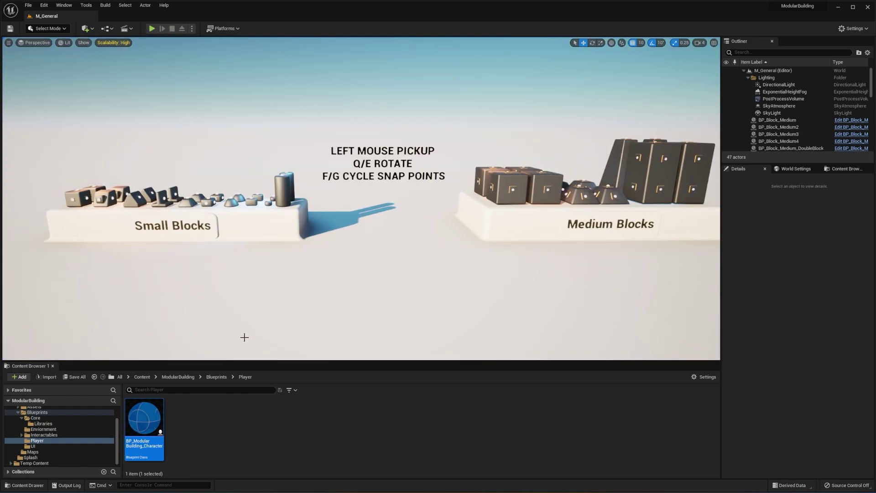
Look through the ModularBuilding Assets and Blueprints folders, including the Medium and Small interactable blocks, and return to the Content folder
left_click(286, 451)
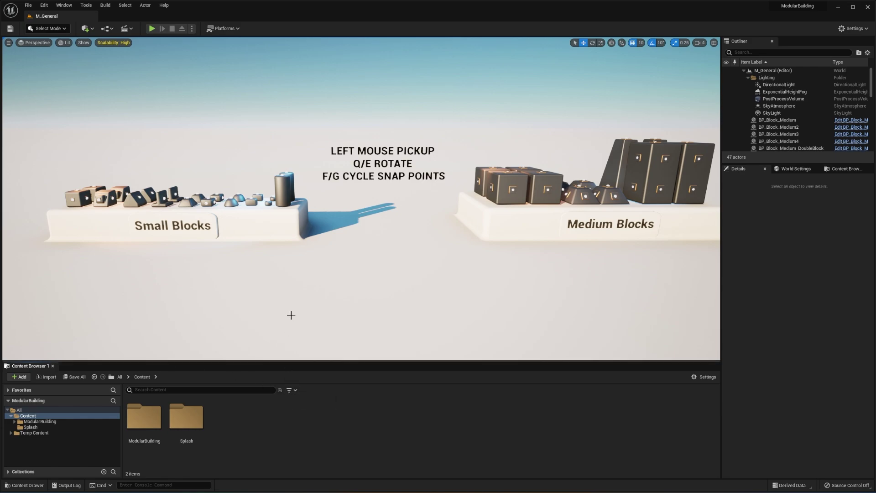
double_click(139, 429)
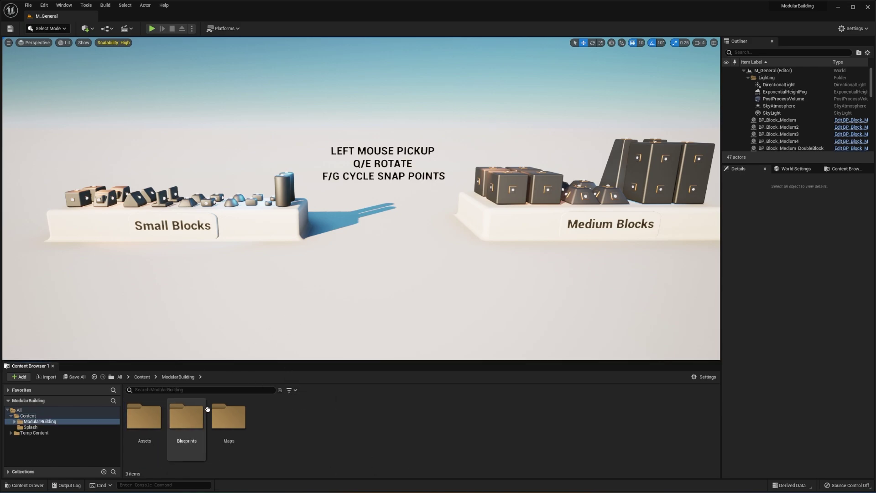
double_click(138, 426)
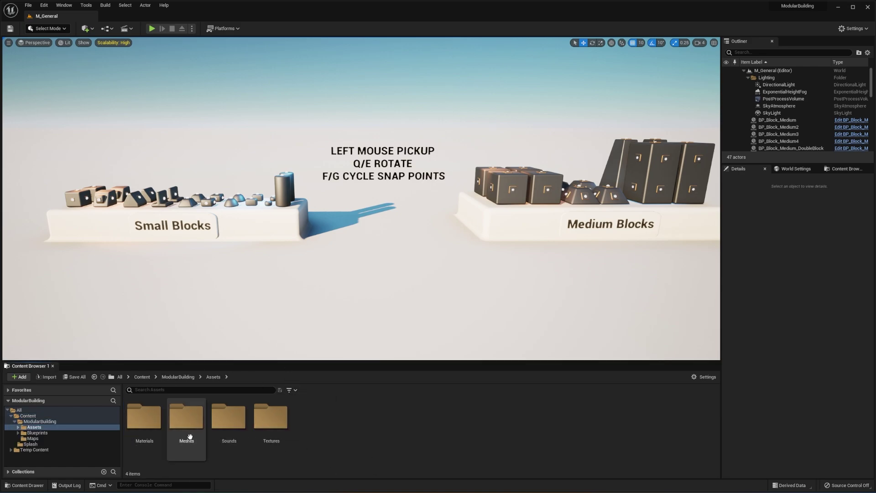
left_click(179, 378)
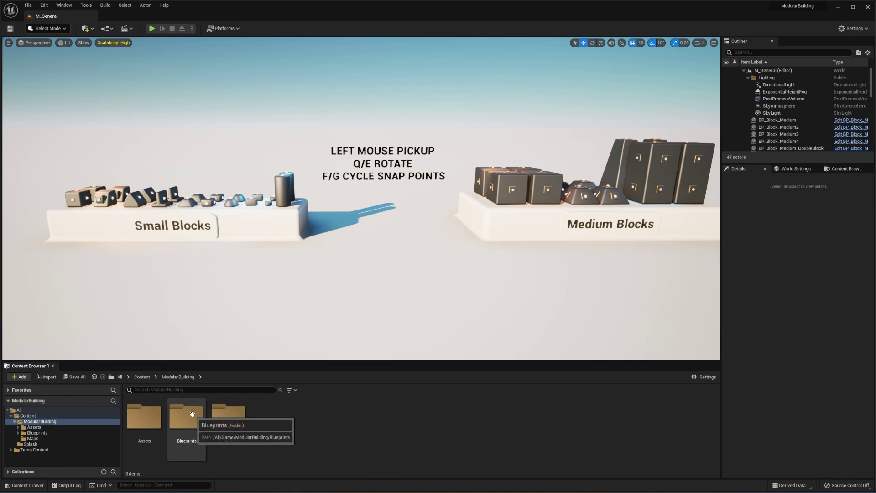
double_click(192, 414)
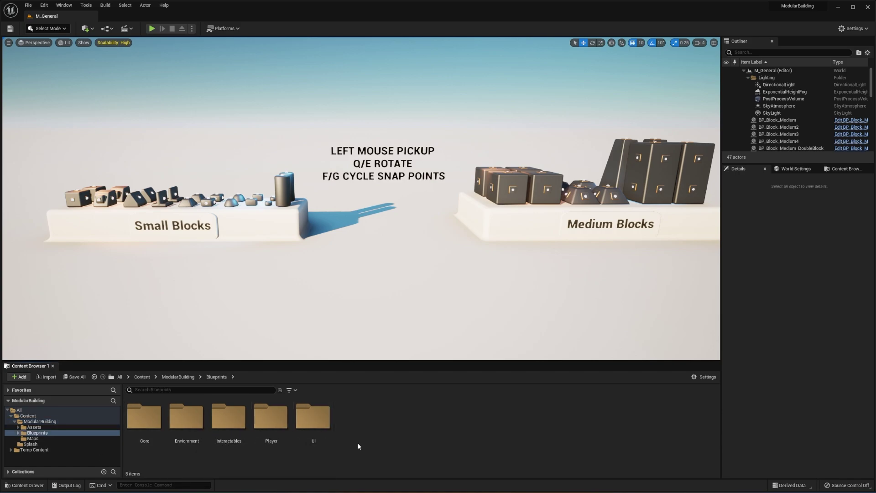
double_click(224, 429)
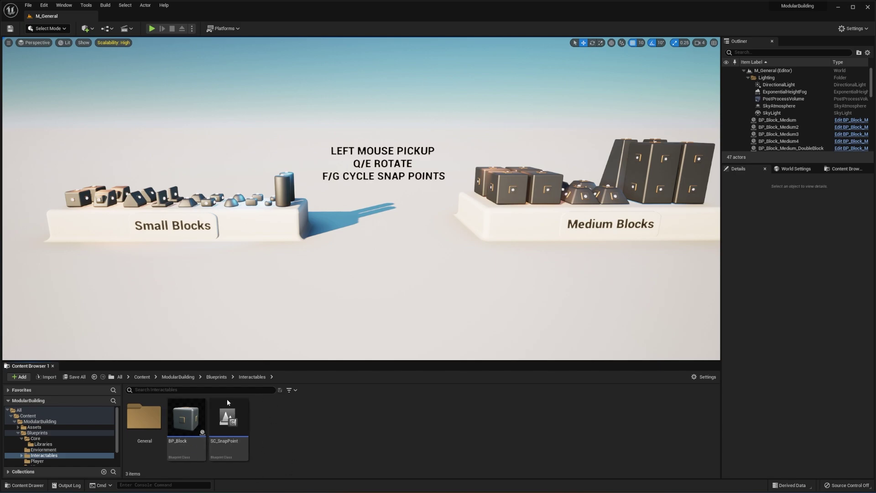
double_click(155, 422)
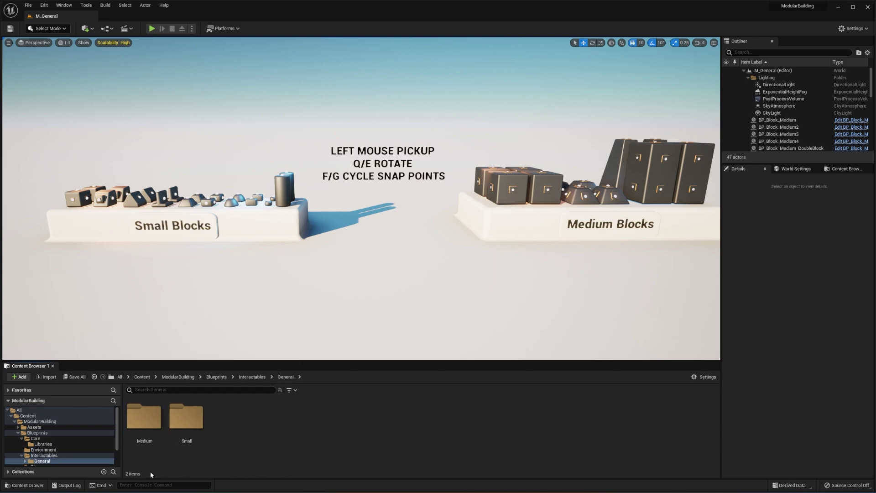
left_click(157, 425)
double_click(158, 425)
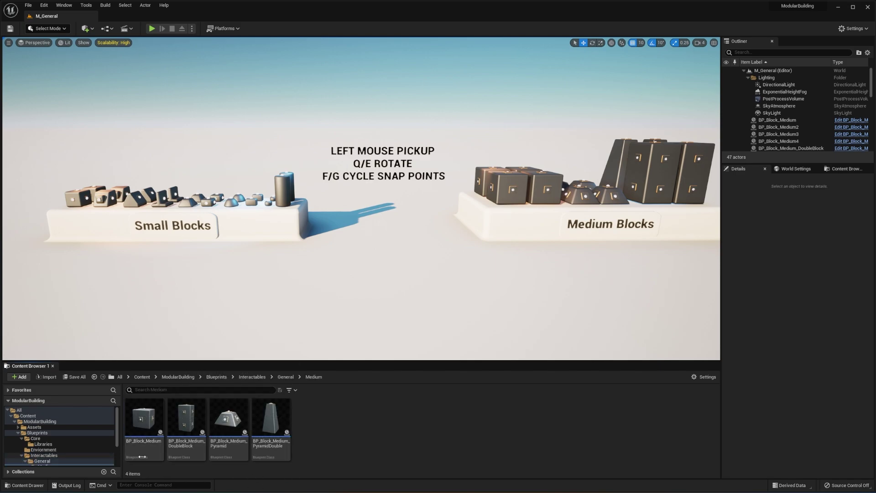
left_click(281, 378)
double_click(187, 418)
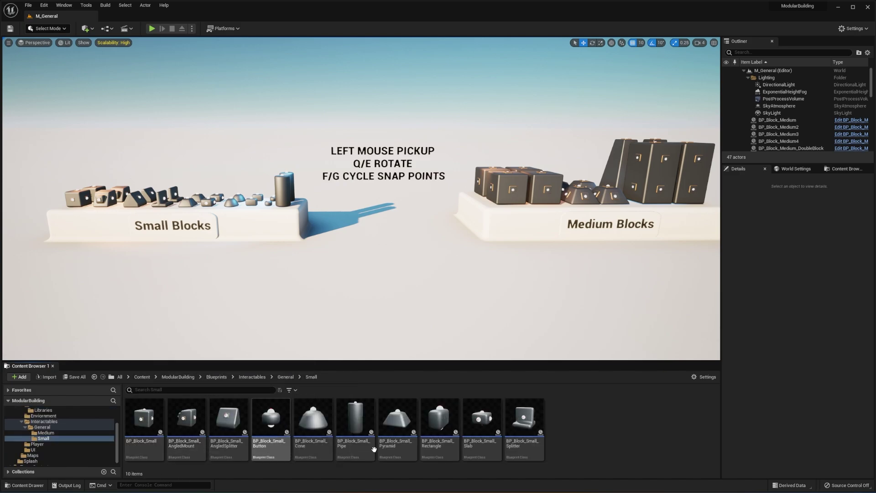
left_click(142, 376)
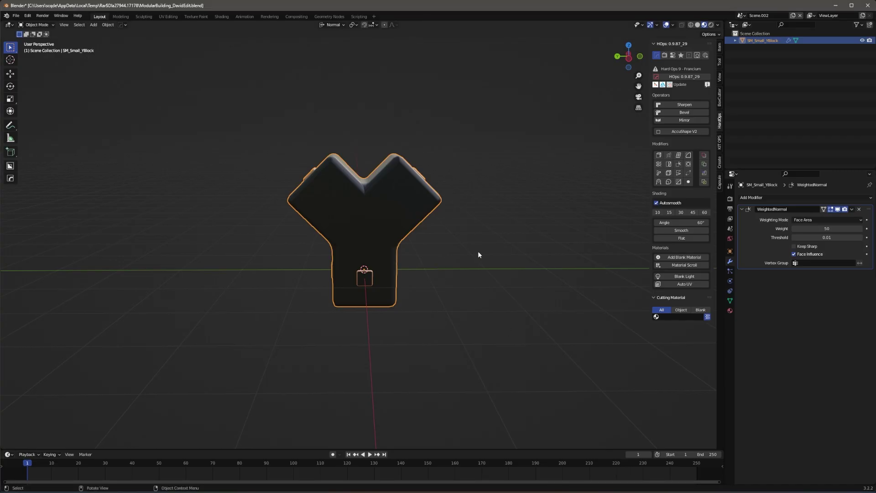
Switch to Blender, hide the sidebar and examine the SM_Small_YBlock mesh from several sides
middle_click_drag(478, 251, 370, 113)
left_click(463, 261)
key("n")
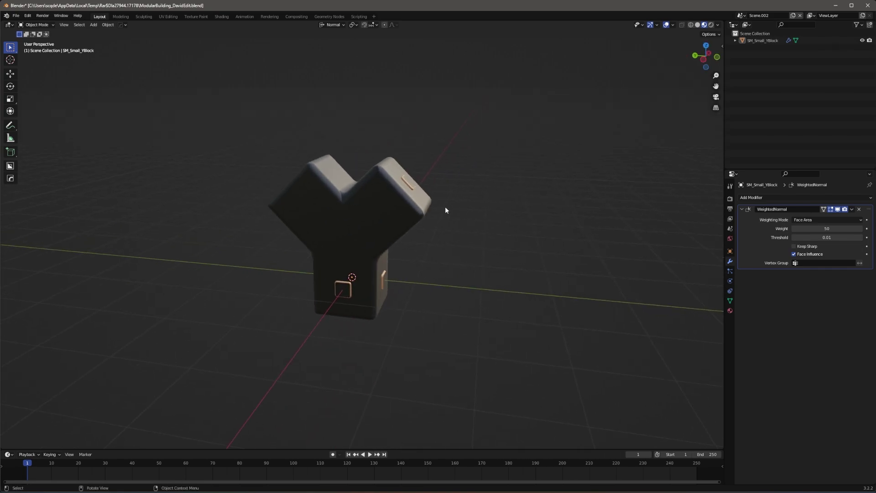
middle_click_drag(447, 210, 283, 209)
middle_click_drag(404, 183, 484, 132)
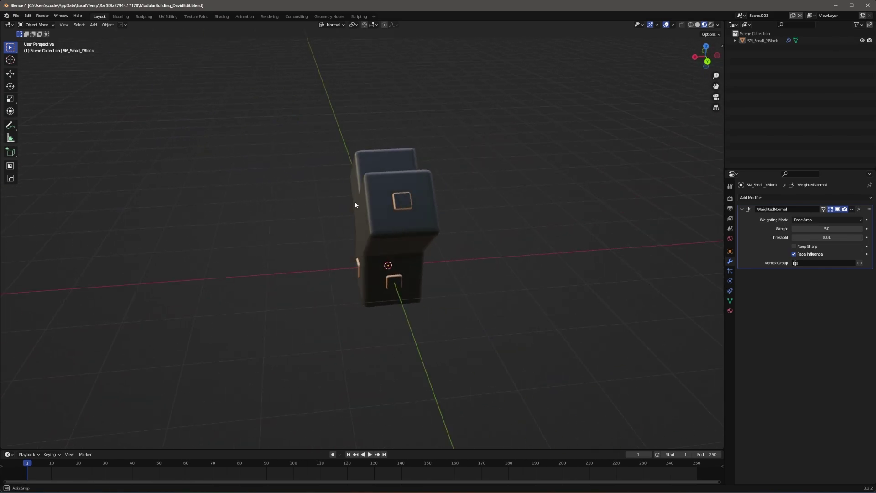
scroll(493, 129, "up", 3)
middle_click_drag(581, 287, 384, 259)
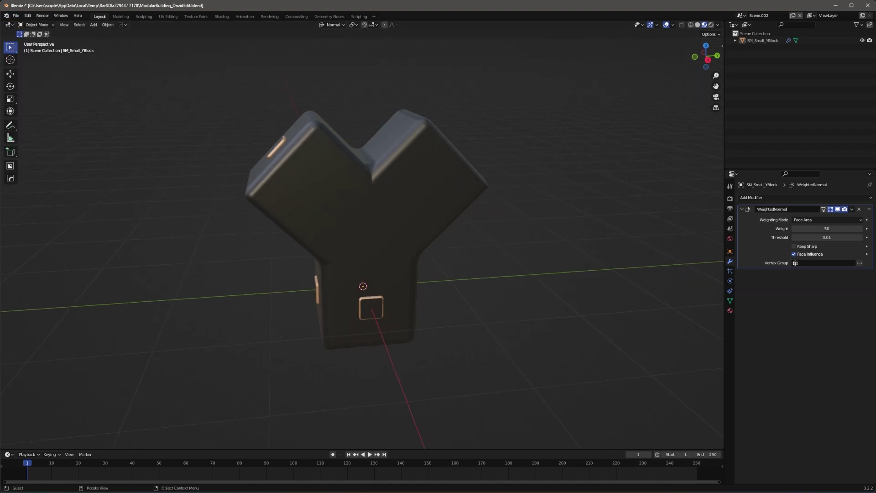
Export the Y block as SM_Small_YBlock.fbx, limited to selected objects and the Mesh object type
left_click(16, 16)
mouse_move(28, 120)
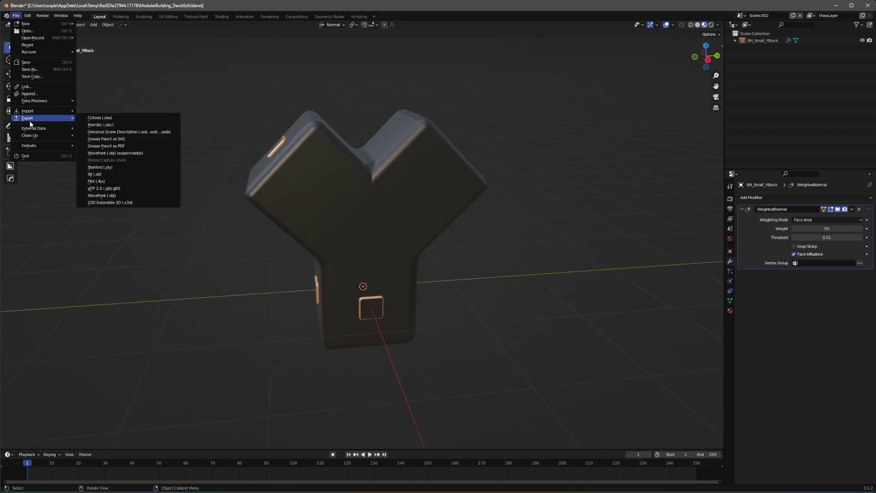
left_click(119, 181)
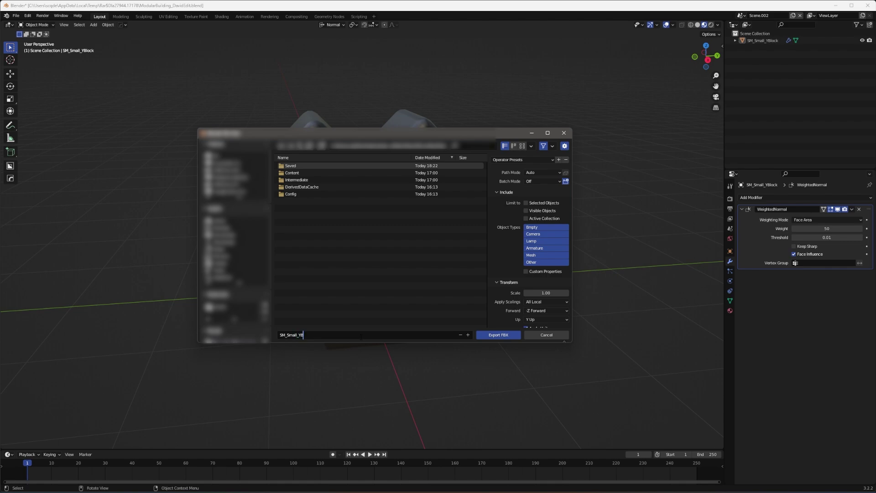
left_click(347, 301)
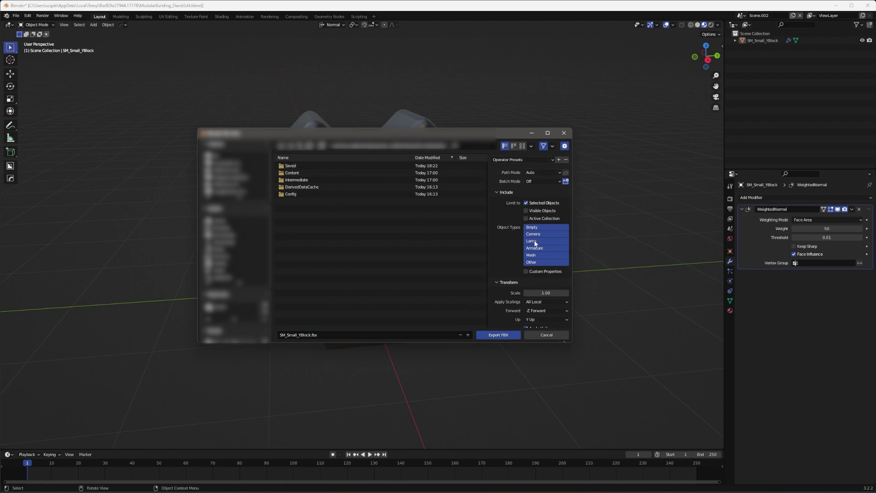
left_click(532, 255)
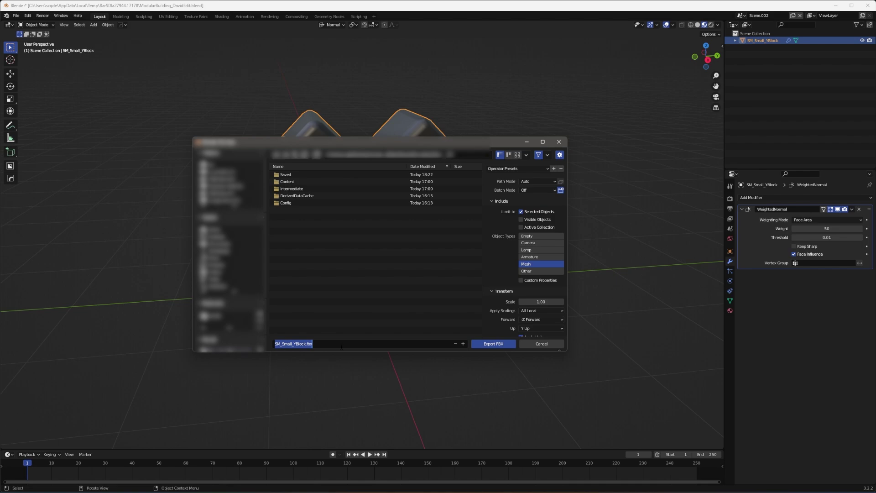
left_click(494, 344)
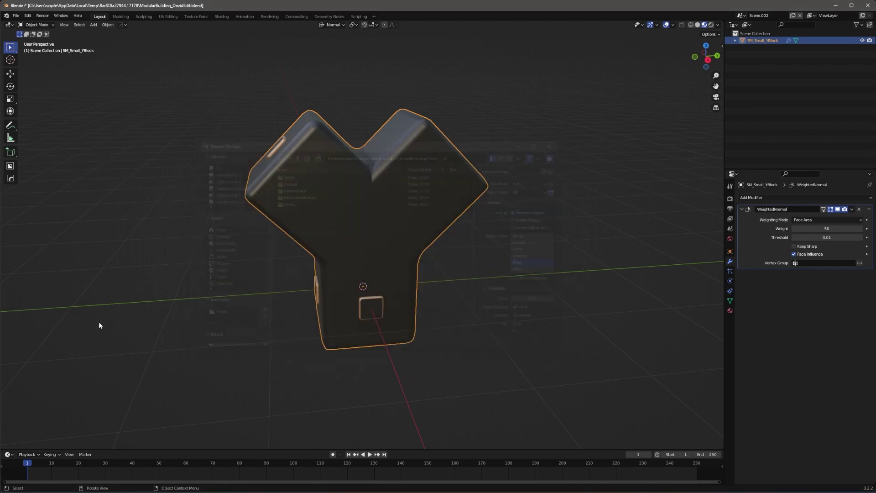
left_click(452, 275)
middle_click_drag(452, 275, 448, 283)
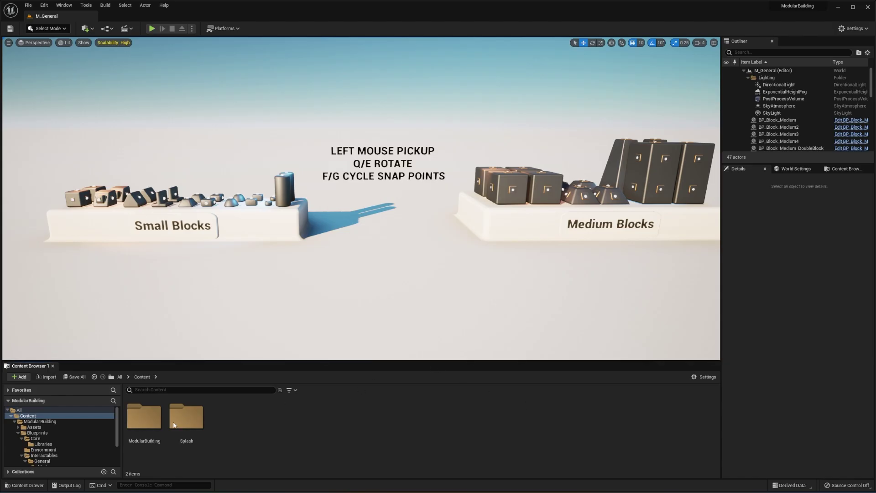
Switch to Unreal Engine, create a folder named Tutorial inside Content and open it
right_click(280, 433)
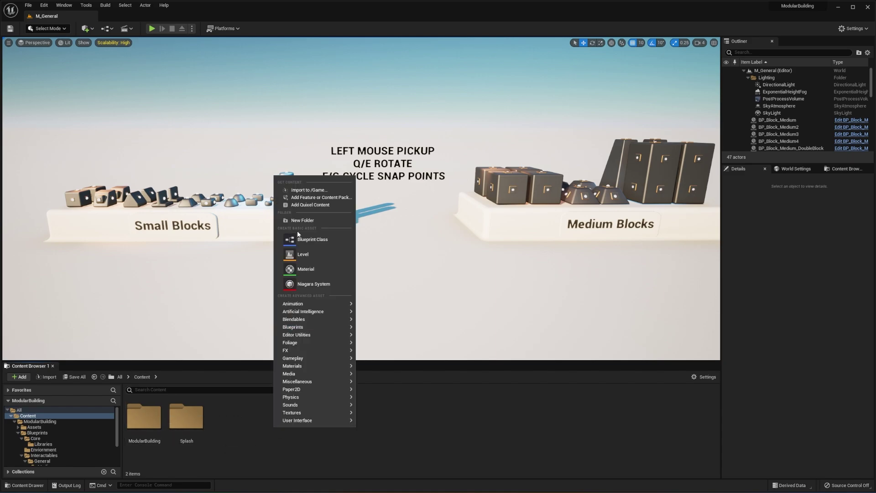
left_click(303, 220)
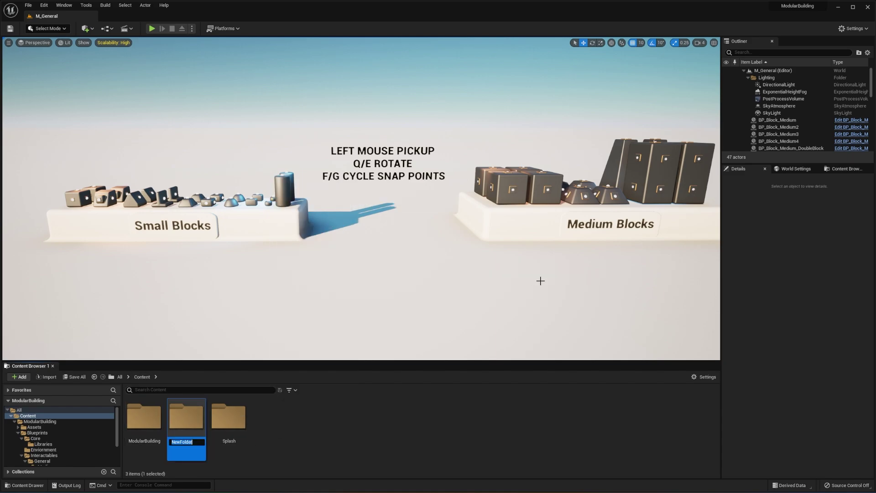
type("Tutorial")
key("Return")
double_click(240, 422)
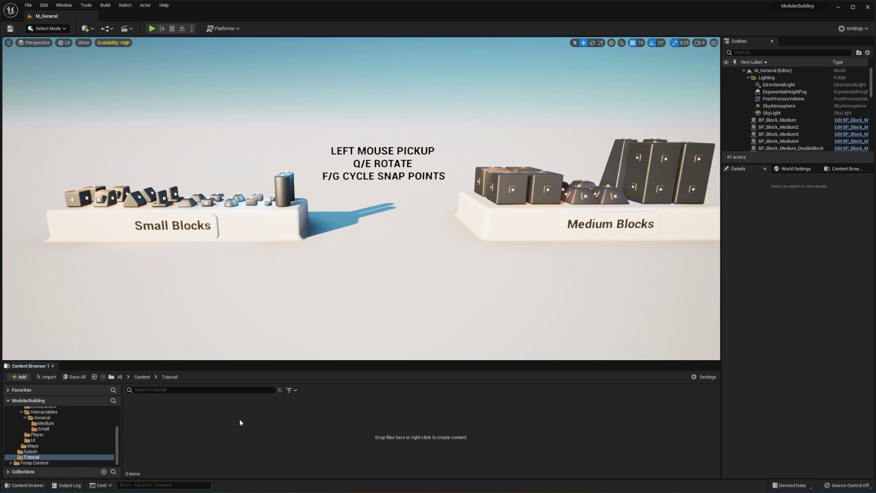
Choose the exported SM_Small_YBlock FBX file for import into the Tutorial folder
right_click(202, 450)
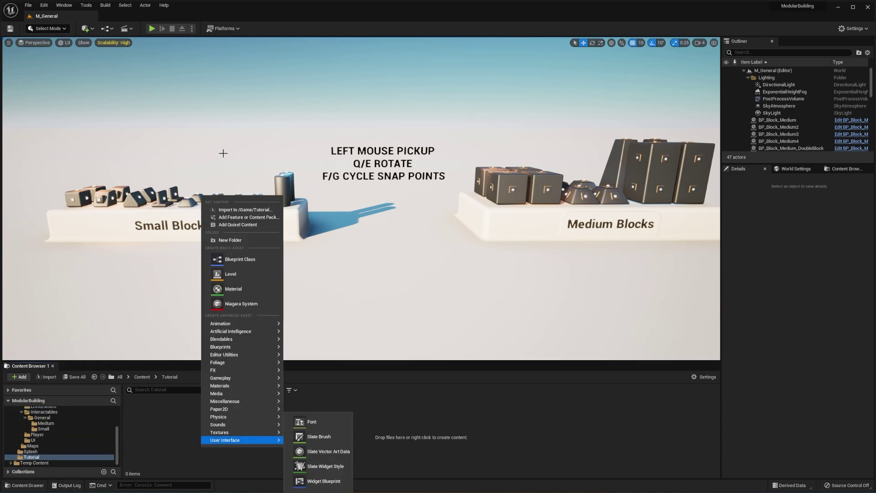
left_click(236, 212)
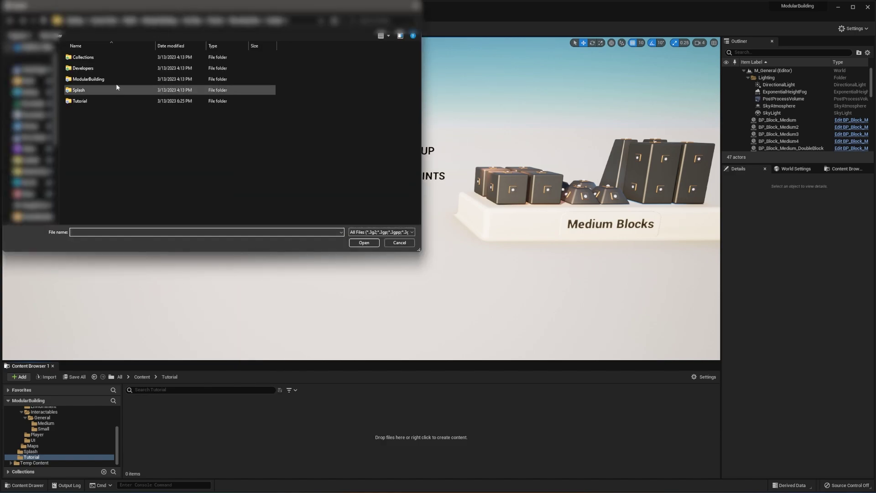
left_click(249, 21)
left_click(102, 112)
left_click(365, 243)
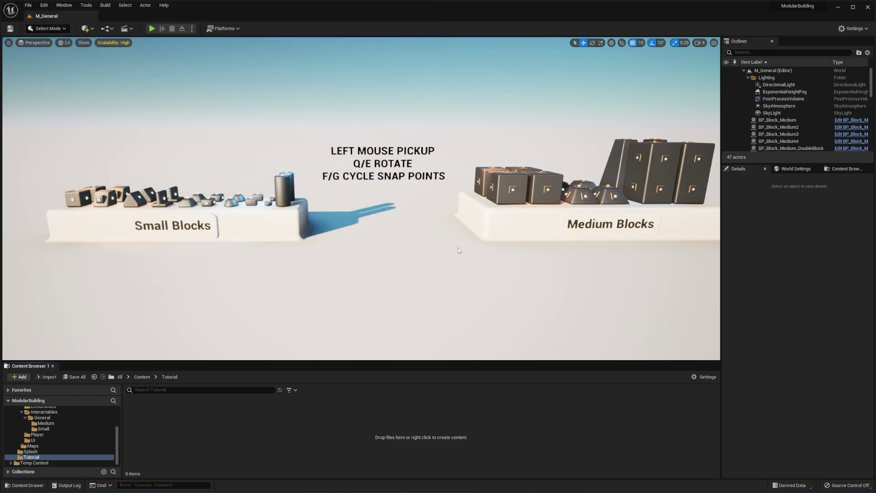
Import the mesh with Generate Missing Collision off, Search Location set to All Assets and Material Import Method set to Do Not Create Material
left_click_drag(586, 118, 420, 122)
left_click(433, 185)
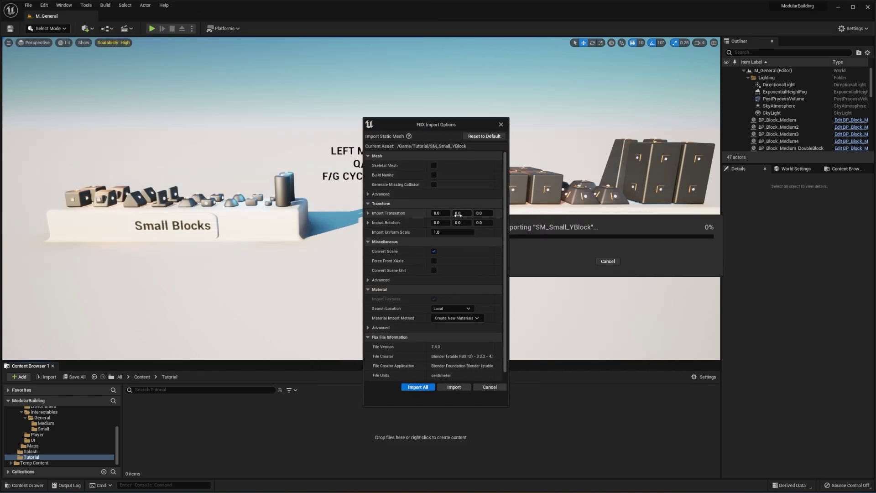
left_click(451, 309)
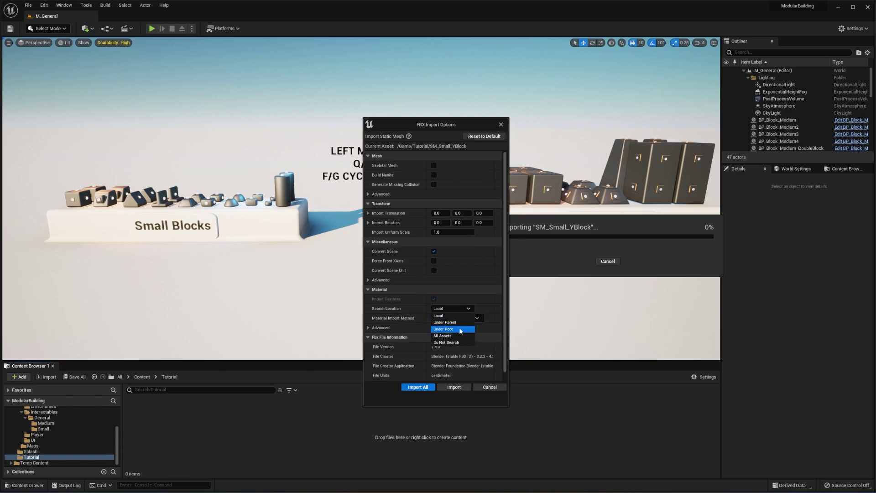
left_click(454, 336)
left_click(458, 319)
left_click(473, 345)
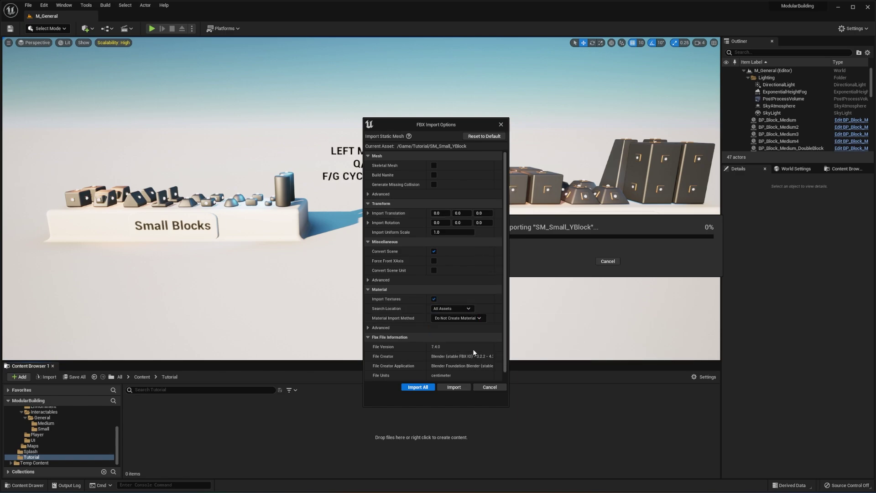
left_click(418, 387)
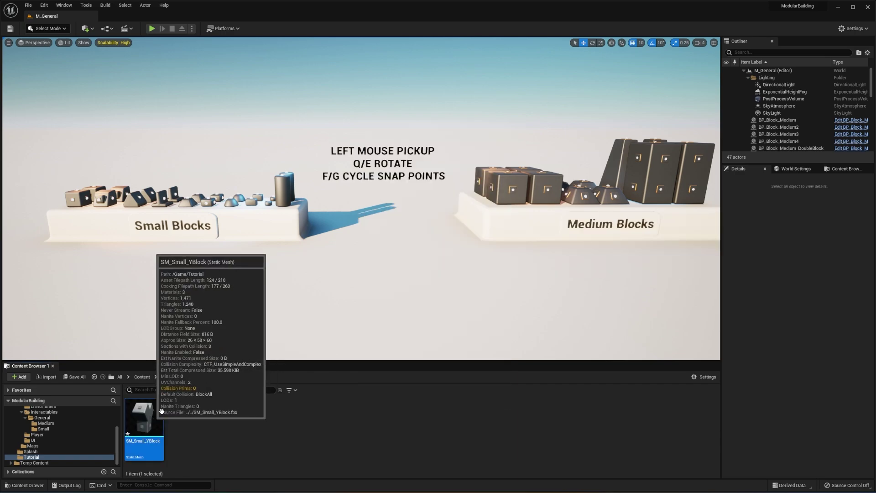
Open SM_Small_YBlock in a docked mesh editor and assign M_Basic_MetalDark to Element 0 and M_Basic_MetalGold to Element 1
left_click_drag(177, 403, 152, 407)
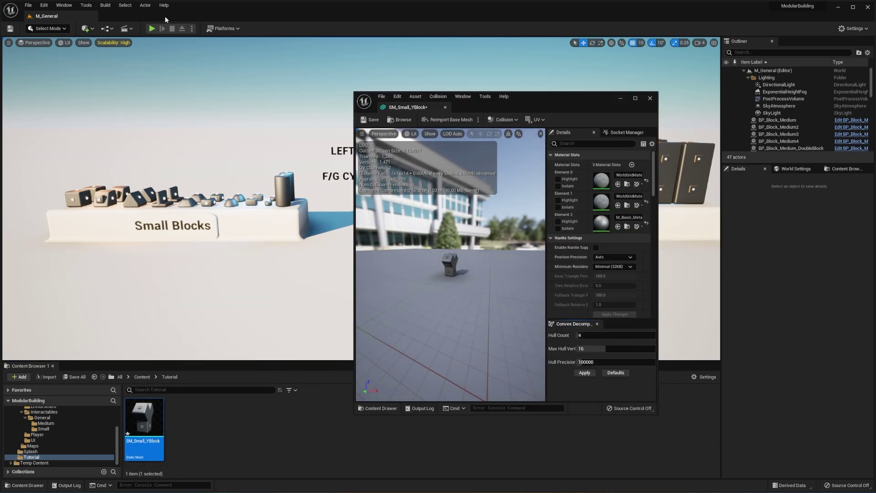
left_click_drag(413, 107, 137, 17)
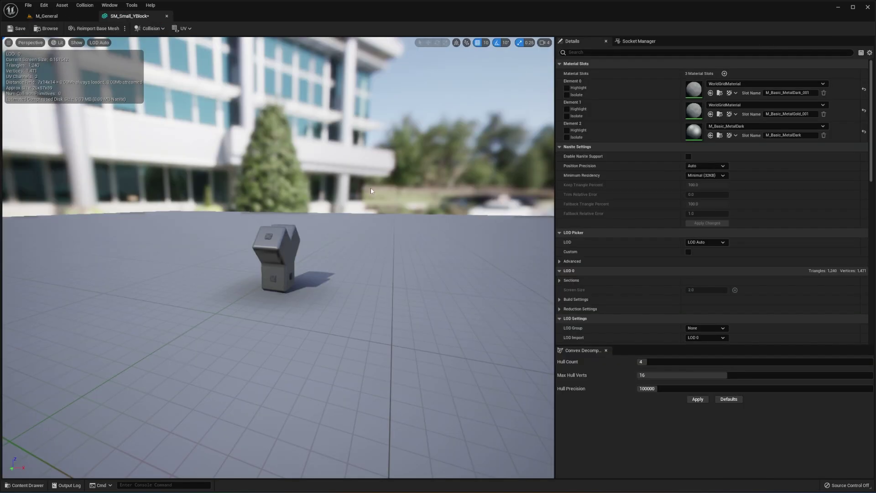
left_click(739, 84)
left_click(745, 239)
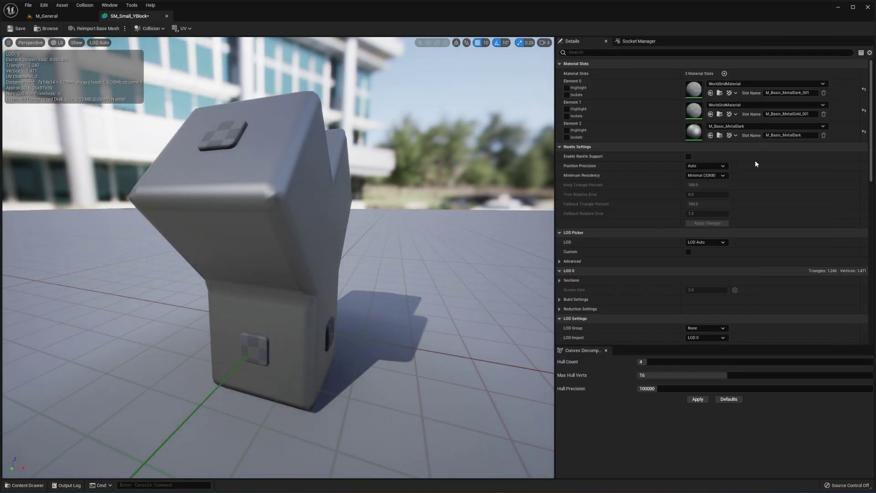
left_click(763, 105)
scroll(758, 219, "down", 2)
left_click(749, 246)
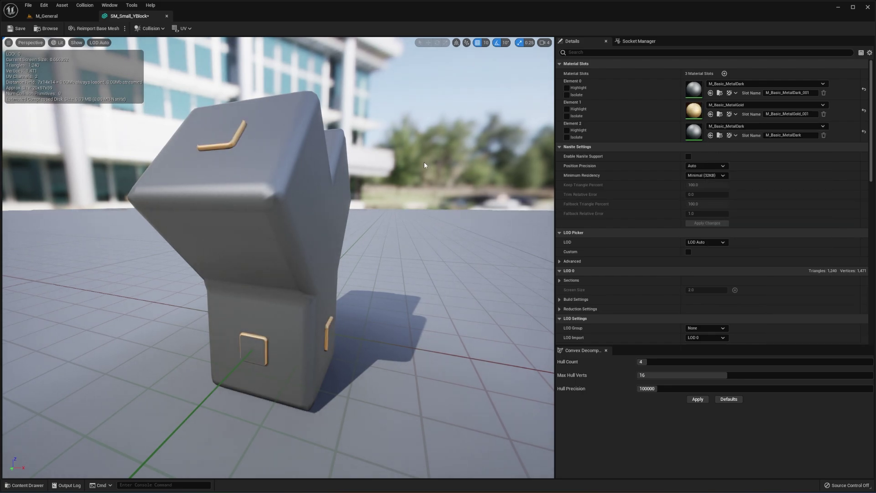
Show the mesh from the front in wireframe and add a box simplified collision to it
right_click_drag(388, 176, 242, 194)
left_click(30, 42)
left_click(37, 106)
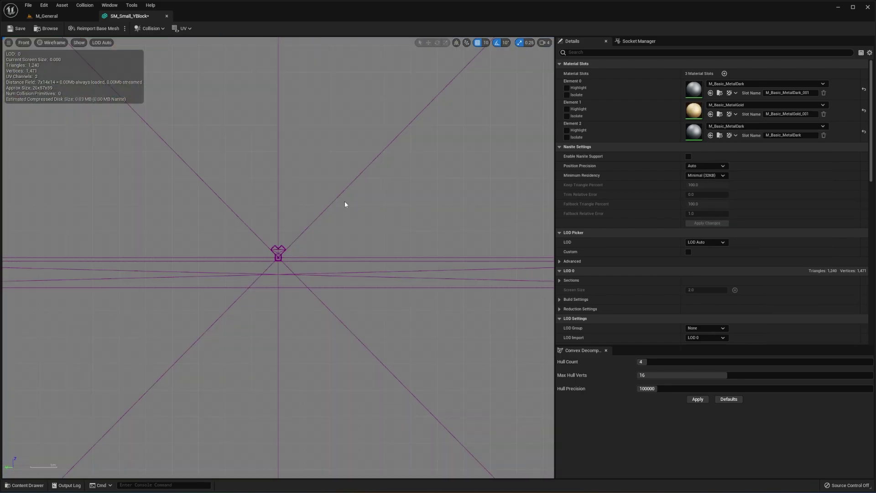
scroll(299, 278, "up", 10)
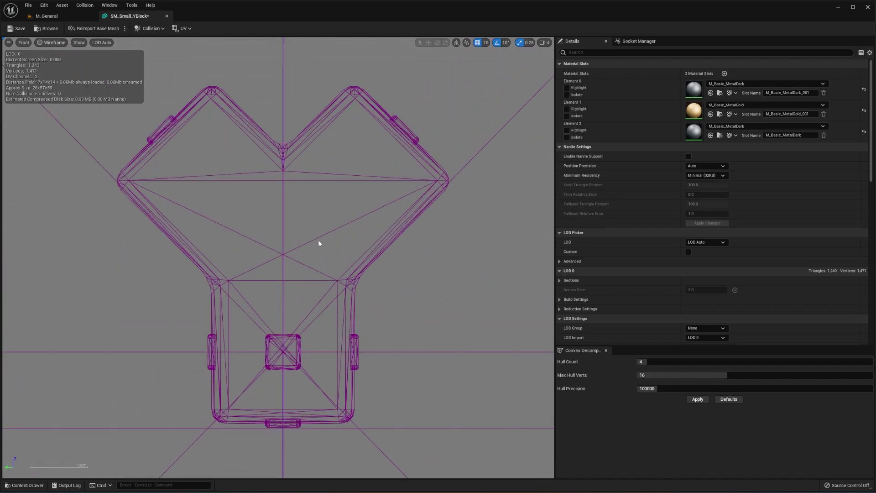
left_click(142, 30)
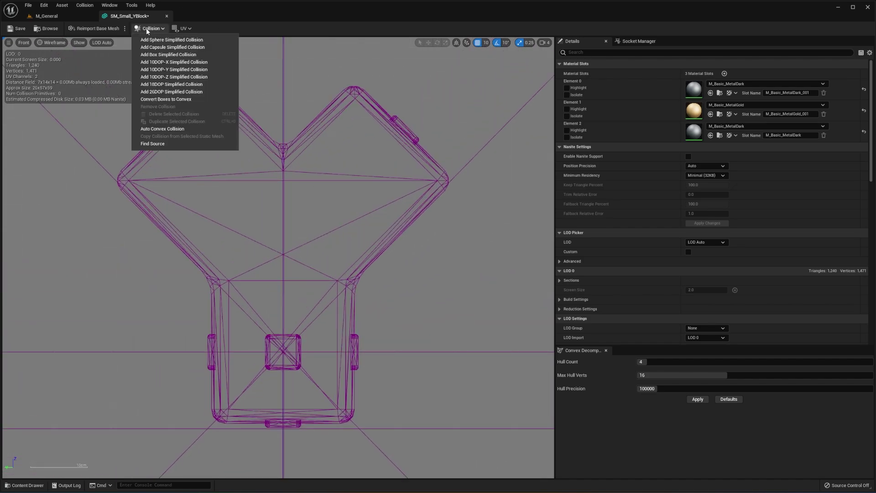
left_click(169, 54)
left_click(449, 118)
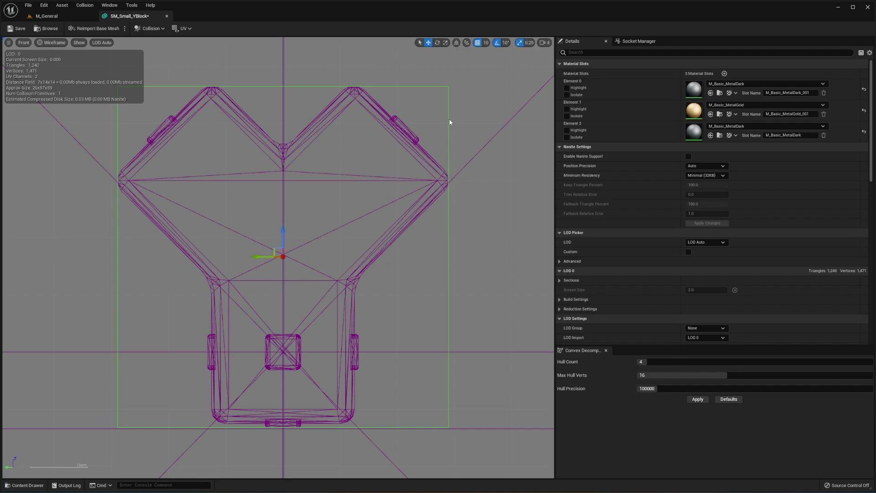
Set the collision box's X Extent to 24, Y Extent to 24 and Z Extent to 48 in the collision primitives
key("e")
key("r")
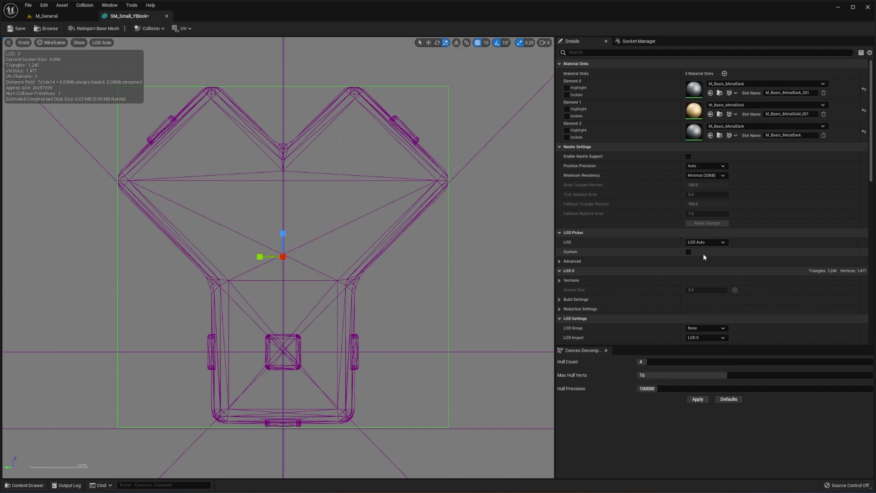
scroll(702, 262, "down", 8)
scroll(643, 168, "down", 3)
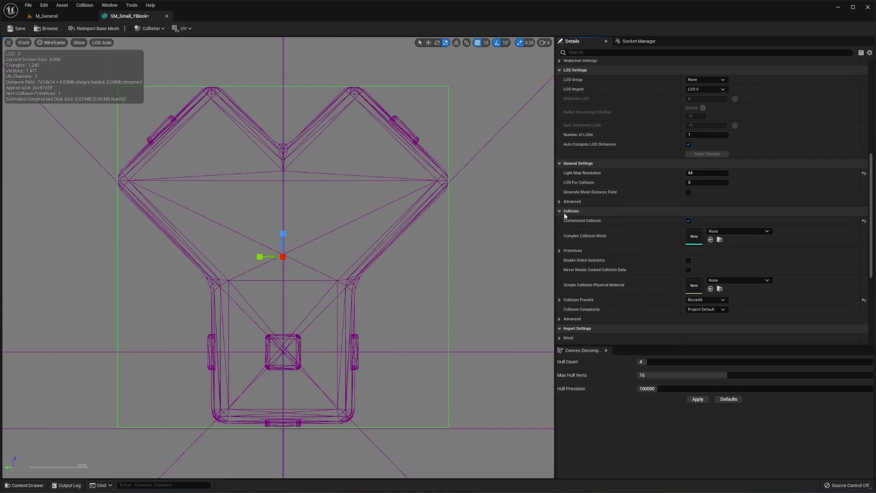
left_click(560, 251)
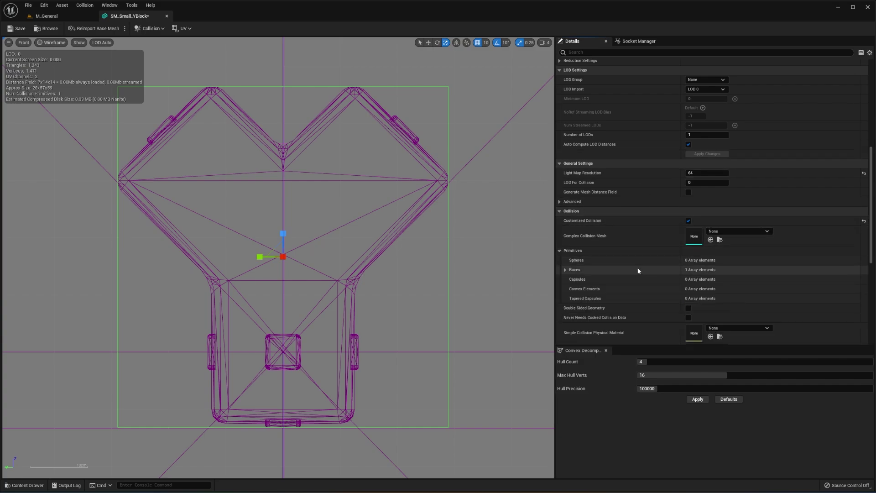
left_click(566, 269)
left_click(571, 279)
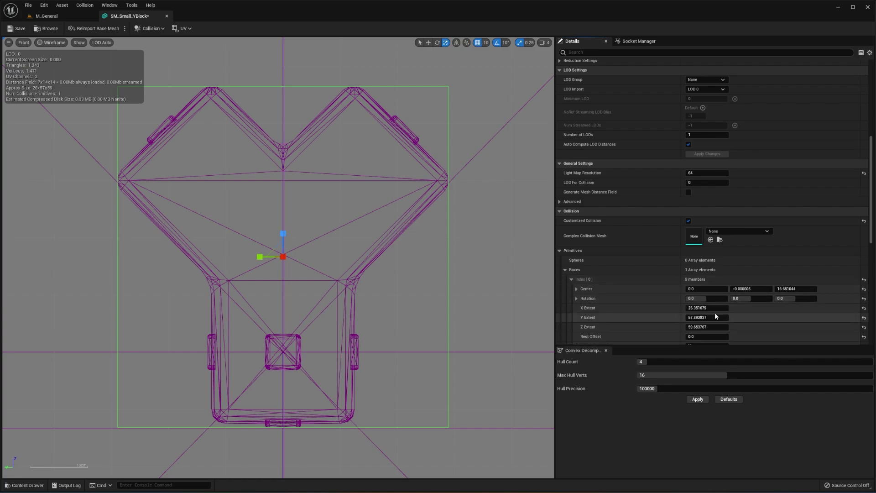
left_click(713, 308)
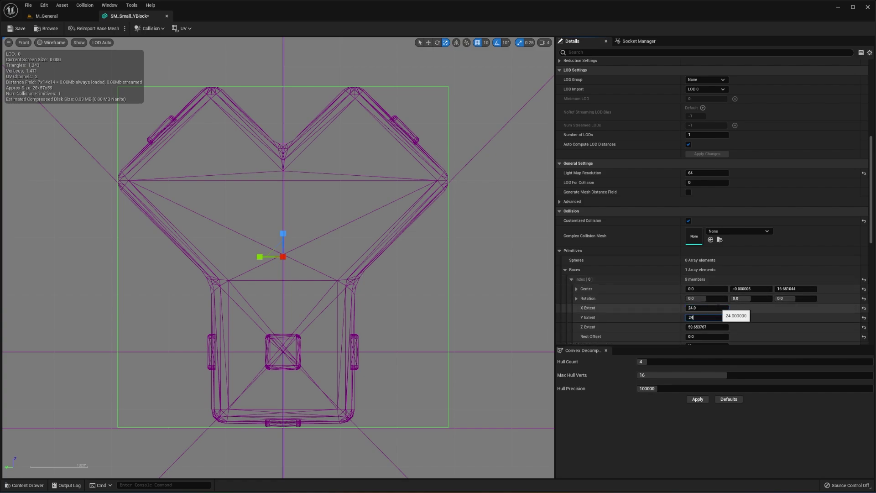
type("24")
key("Tab")
type("48")
key("Return")
Turn off grid and scale snapping and lower the collision box to a centre Z of about 12, fitting the stem's base
left_click(478, 42)
left_click(519, 43)
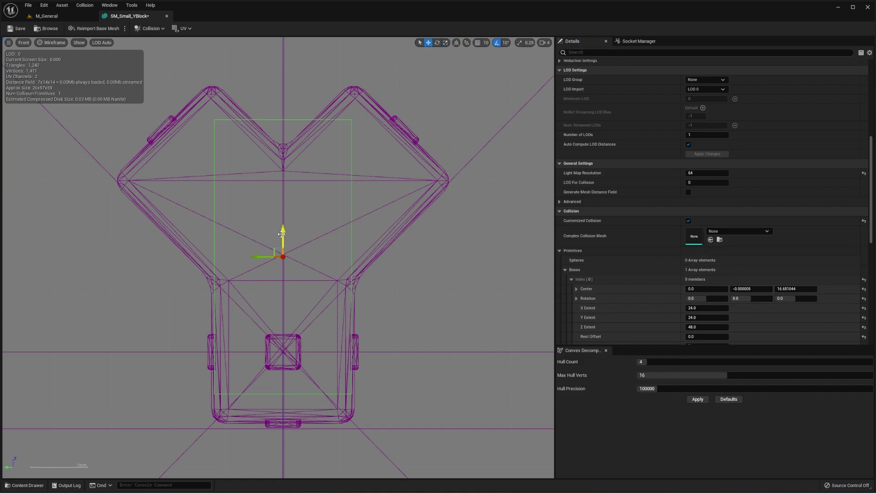
left_click_drag(283, 233, 295, 262)
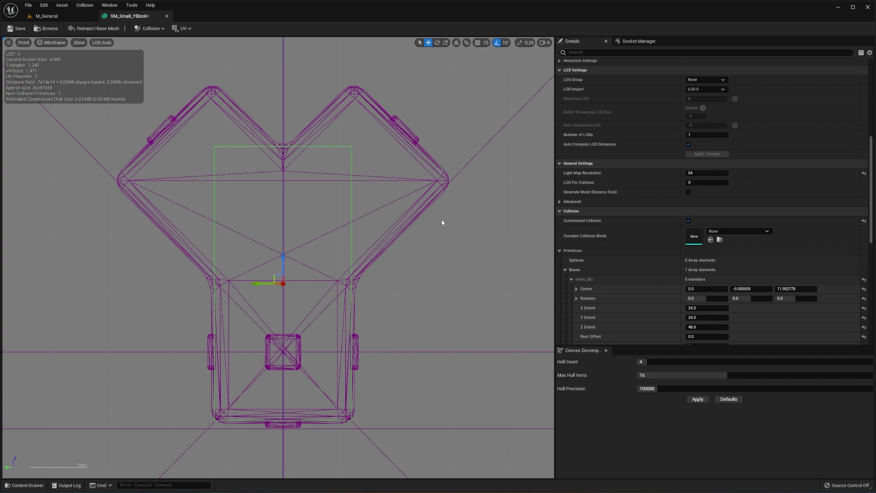
Add a second box simplified collision and set its X, Y and Z extents to 24
left_click(151, 28)
left_click(181, 58)
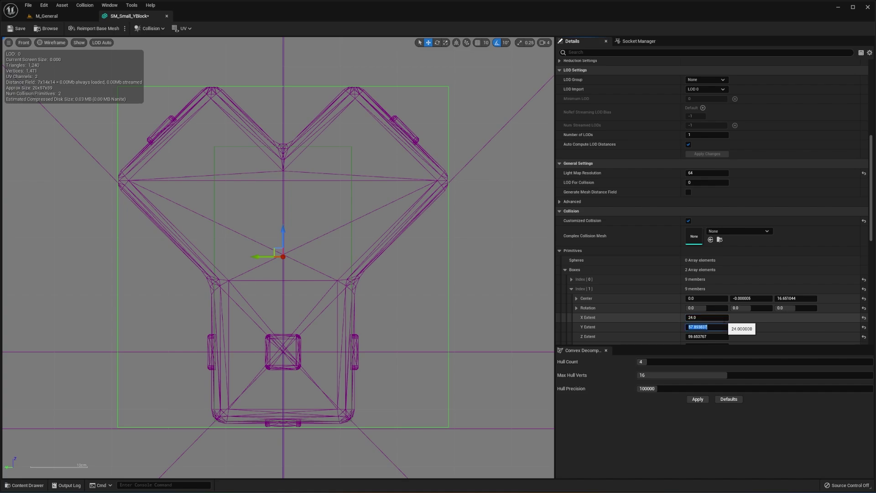
key("Tab")
type("24")
key("Return")
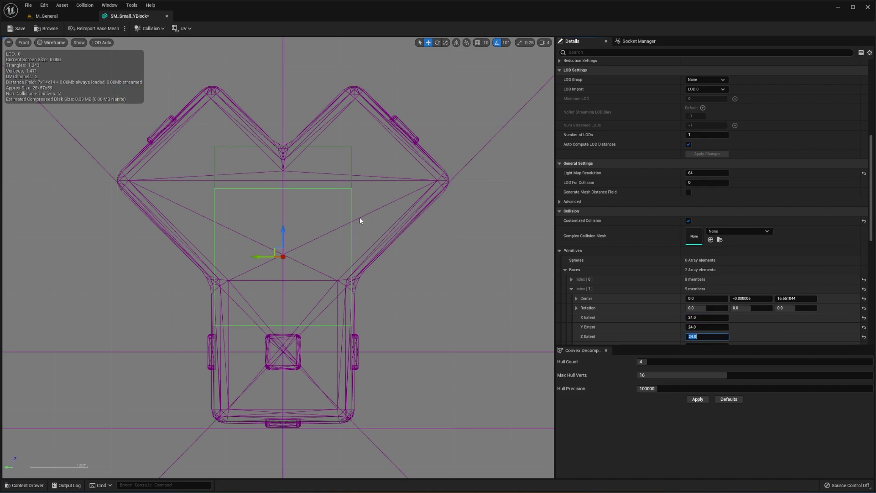
With 45° rotation snapping, rotate the second box 45° over one arm and duplicate it to the other at about Y -12.5, Z 30.1
left_click(747, 298)
left_click(783, 286)
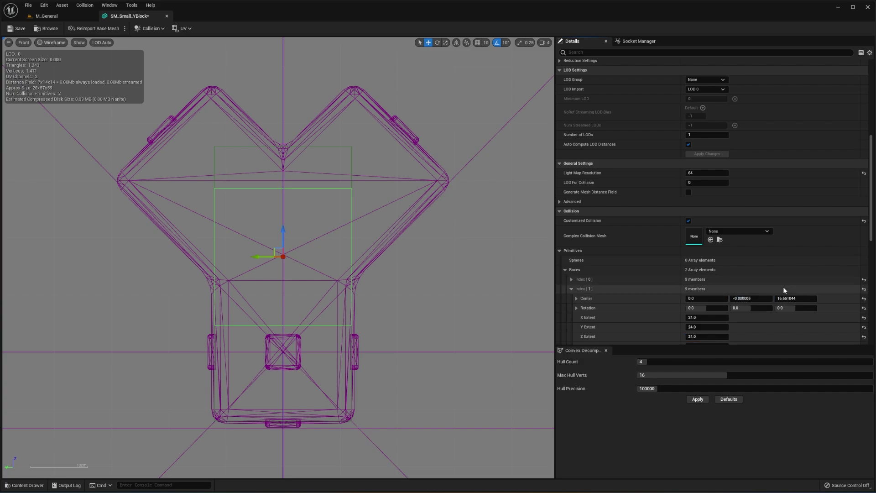
left_click(506, 43)
left_click(522, 92)
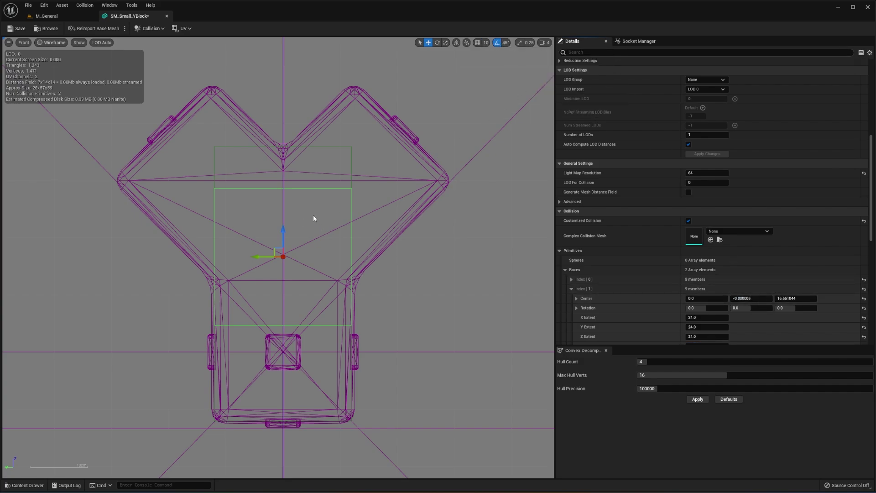
key("e")
left_click_drag(305, 220, 346, 179)
key("w")
left_click(387, 225)
Examine how the collision boxes fit the Y-block in a perspective wireframe view
left_click(42, 45)
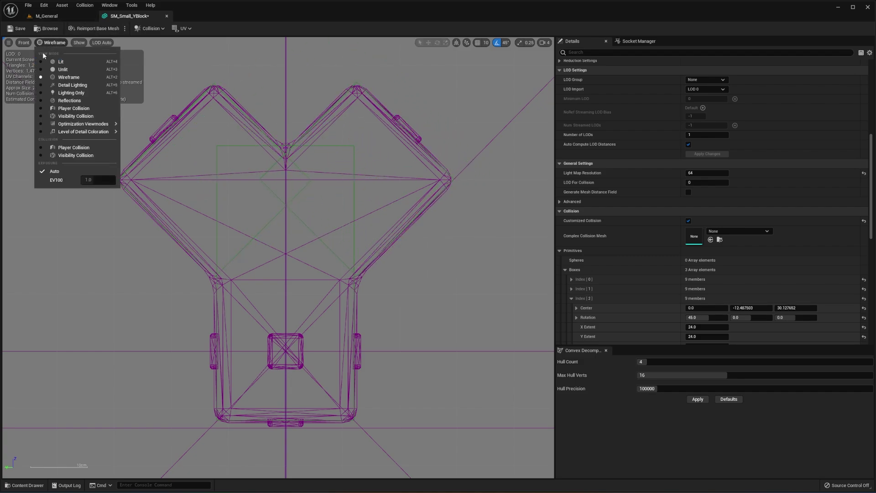
left_click(27, 43)
left_click(36, 53)
right_click_drag(134, 74, 155, 80)
key("a")
key("w")
key("d")
left_click(60, 43)
left_click(73, 75)
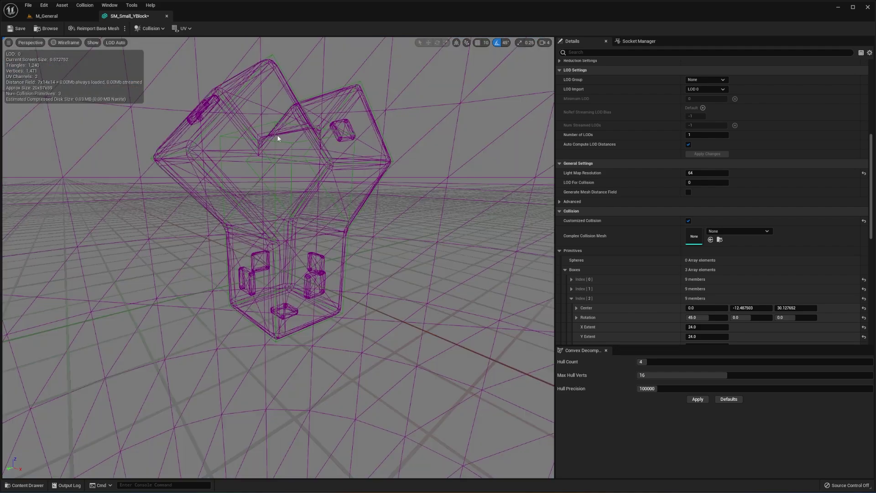
key("d")
right_click_drag(341, 159, 196, 182)
Return the perspective view to Lit shading, save SM_Small_YBlock and close its mesh editor
left_click(64, 43)
left_click(66, 56)
left_click(28, 42)
left_click(27, 43)
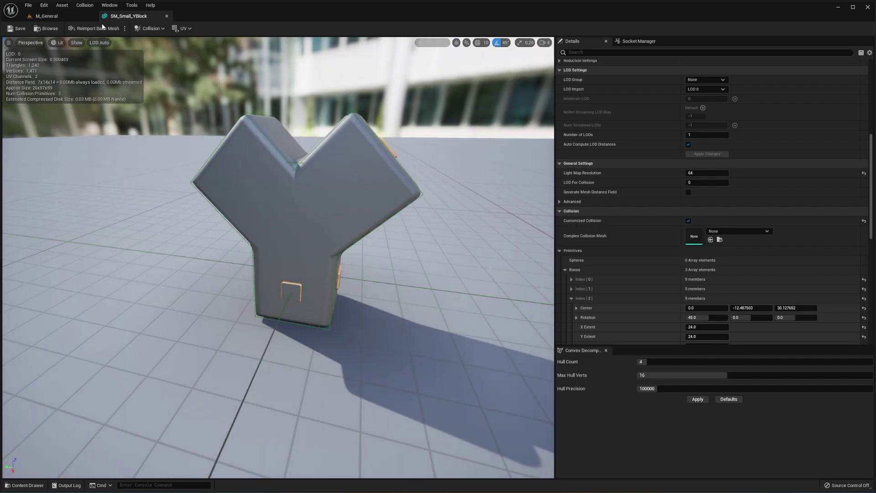
left_click(166, 16)
Create a Blueprint class in the Tutorial folder with parent class BP_Block and name it BP_Block_Small_YBlock
right_click(247, 422)
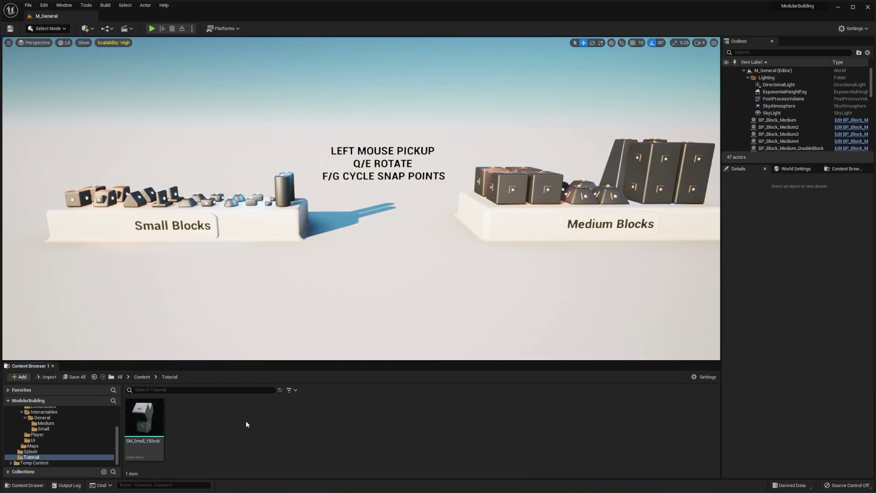
left_click(286, 234)
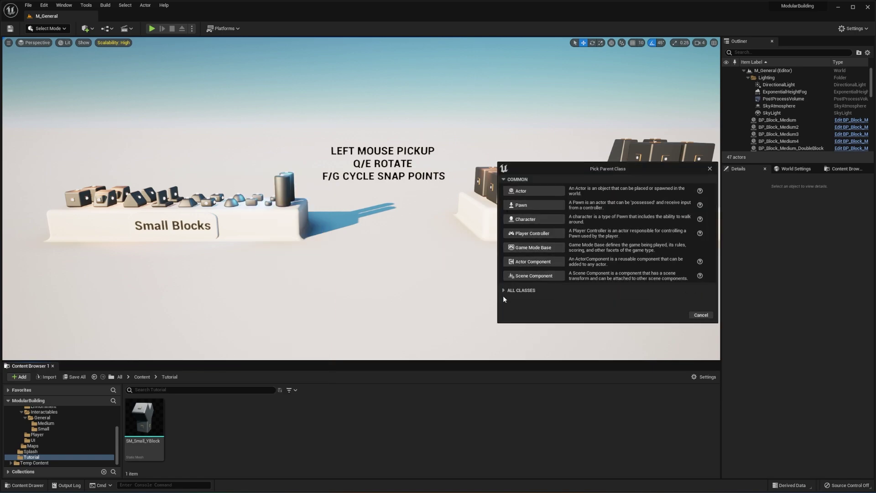
left_click(504, 291)
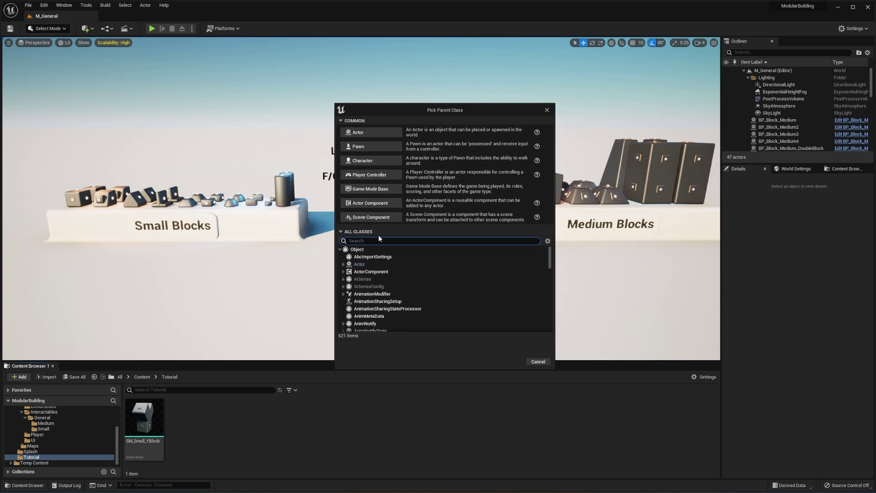
type("BP_")
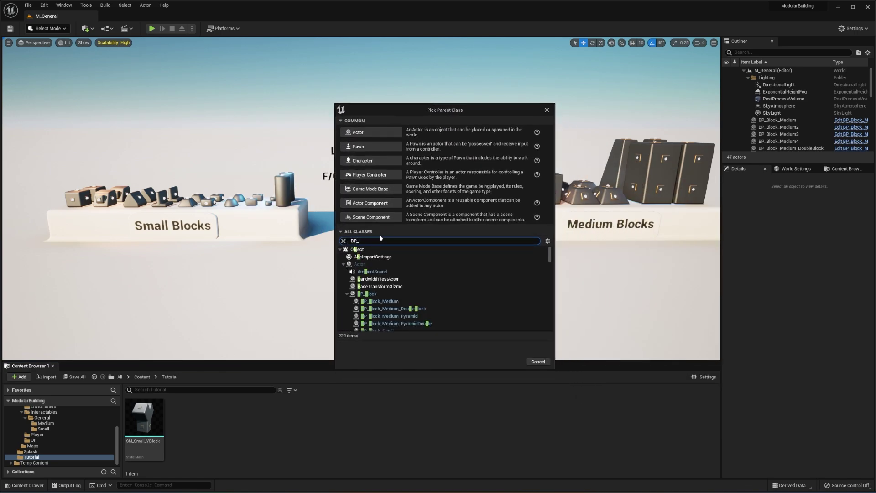
type("BLo")
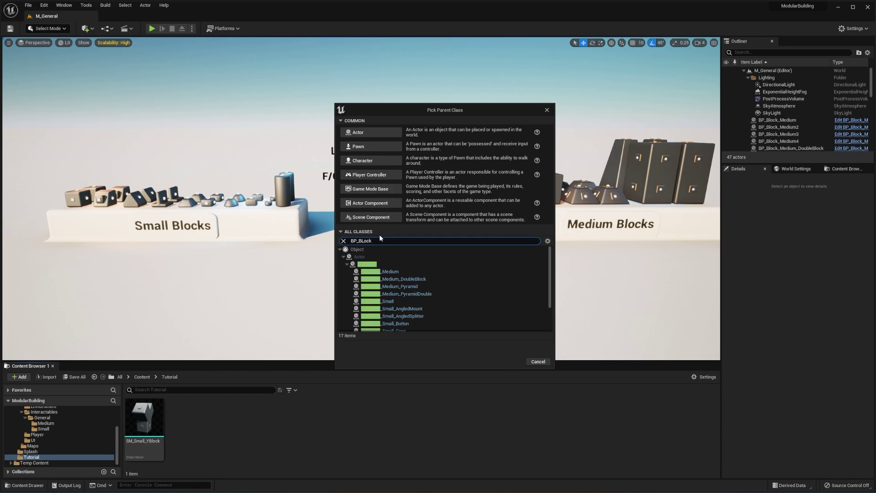
type("ck")
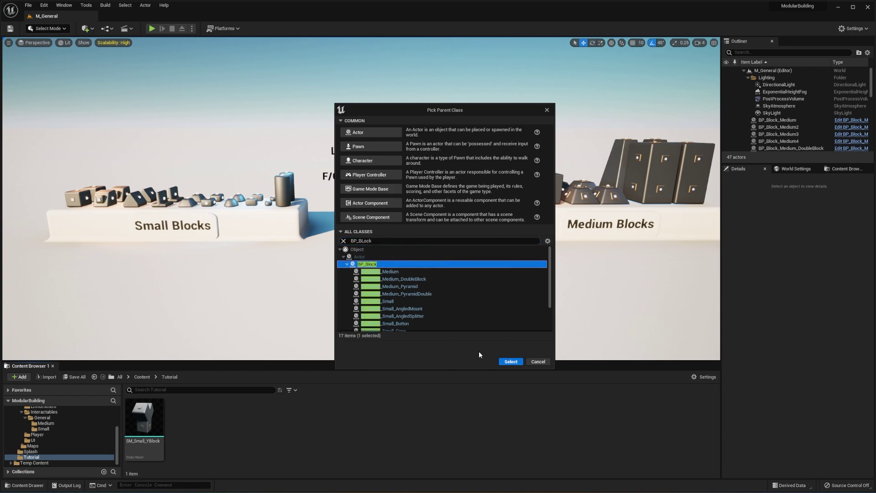
left_click(511, 361)
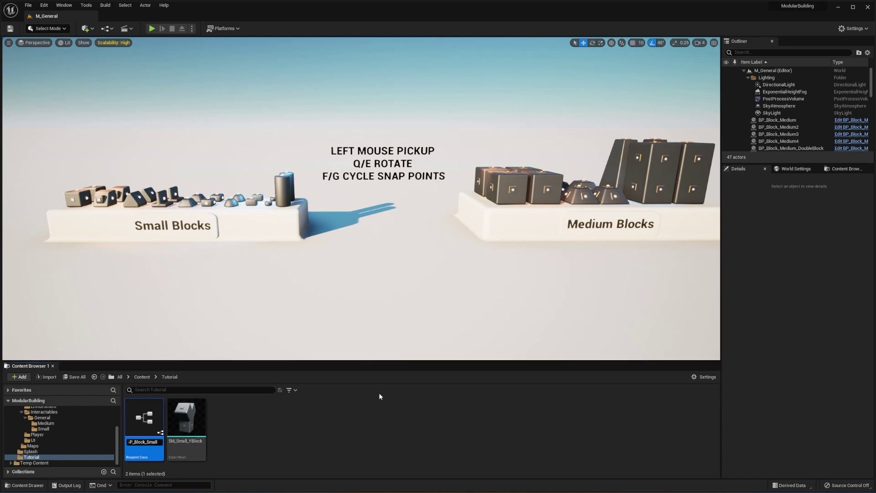
type("lock")
key("Return")
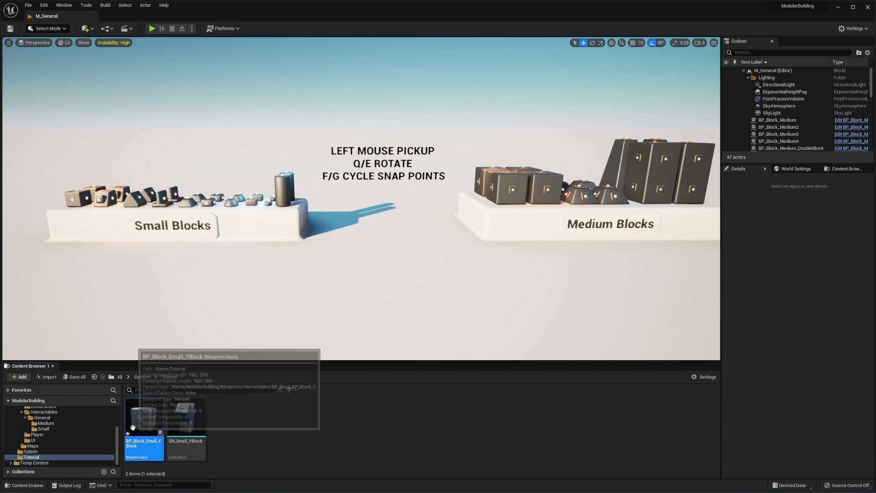
Place BP_Block_Small_YBlock in the level in front of the block stands and open its Blueprint in a docked editor
left_click_drag(155, 431, 368, 271)
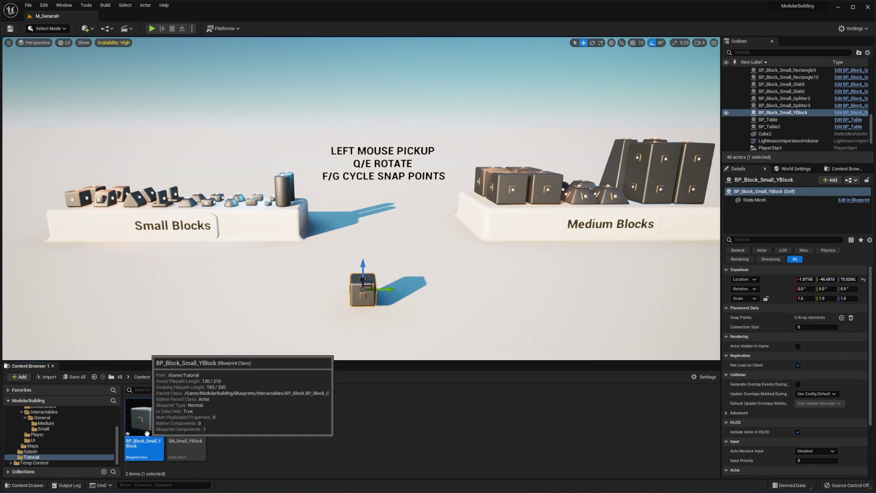
left_click_drag(410, 107, 150, 18)
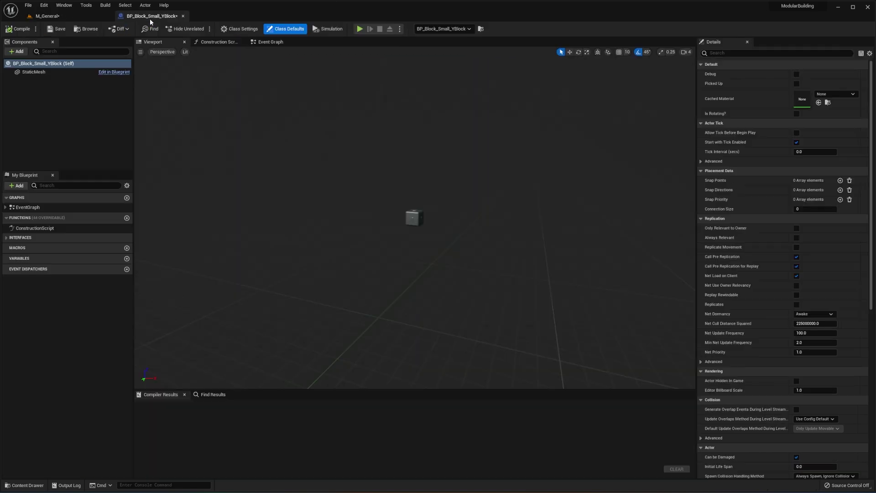
Assign SM_Small_YBlock as the mesh of the inherited StaticMesh component and compile the Blueprint
left_click(97, 73)
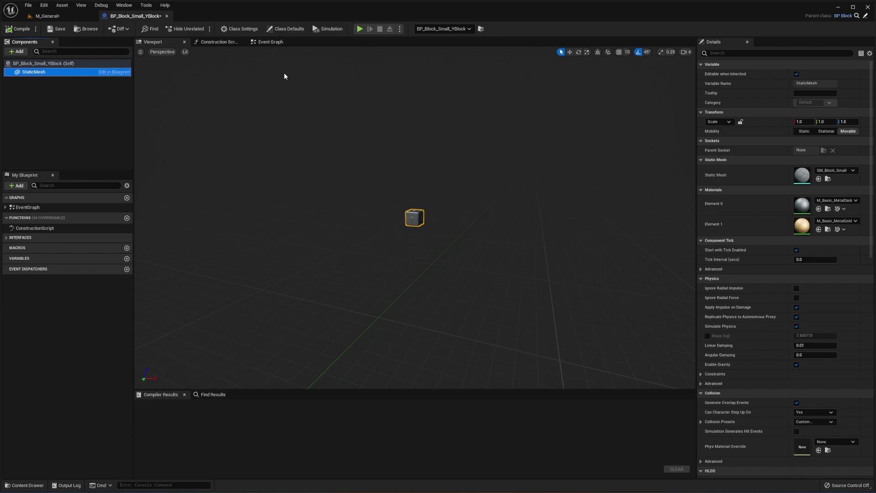
left_click(852, 170)
type("yblock")
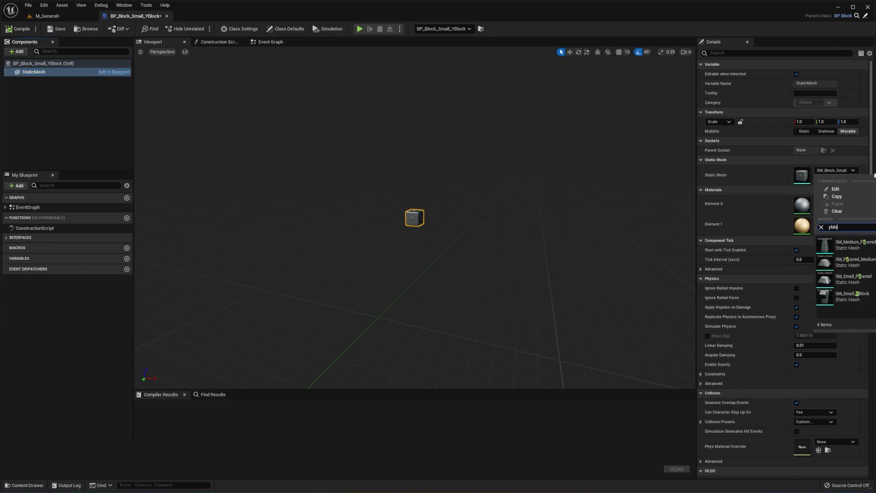
left_click(857, 244)
key("f")
key("w")
right_click_drag(439, 165, 619, 240)
key("s")
left_click(16, 30)
Add an SC Snap Point component under StaticMesh and compile the Blueprint
left_click(17, 52)
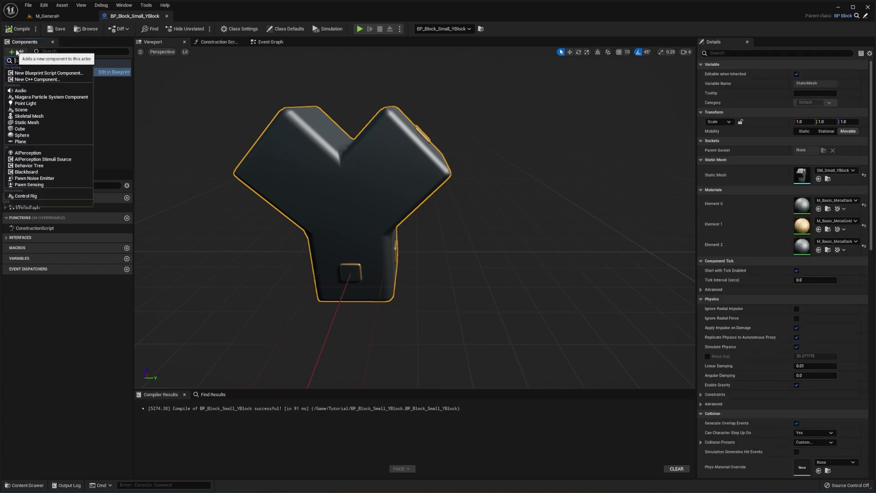
type("sc")
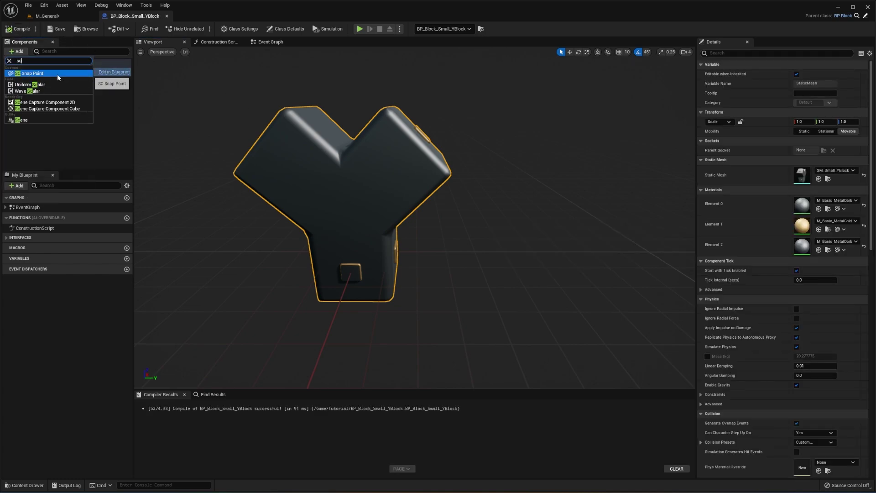
left_click(57, 74)
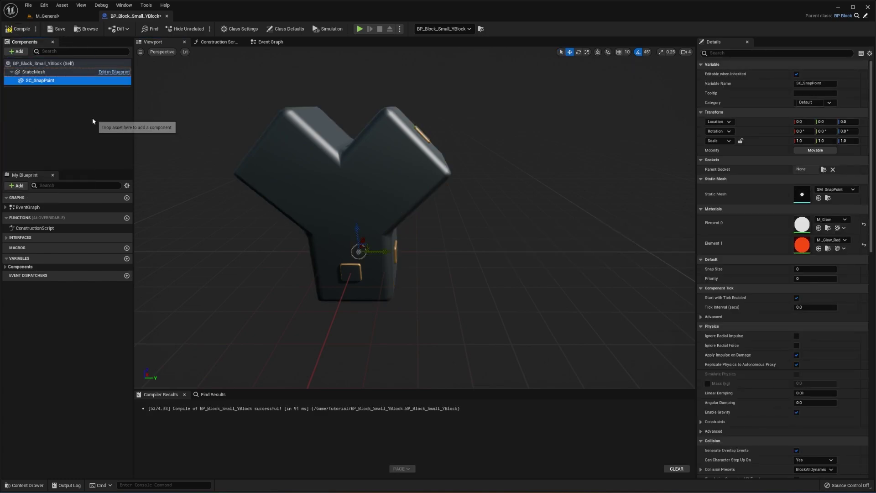
left_click(18, 29)
Delete the SC_SnapPoint component from the Blueprint, and compile and save it
right_click_drag(401, 214, 393, 197)
right_click_drag(500, 178, 500, 196)
key("e")
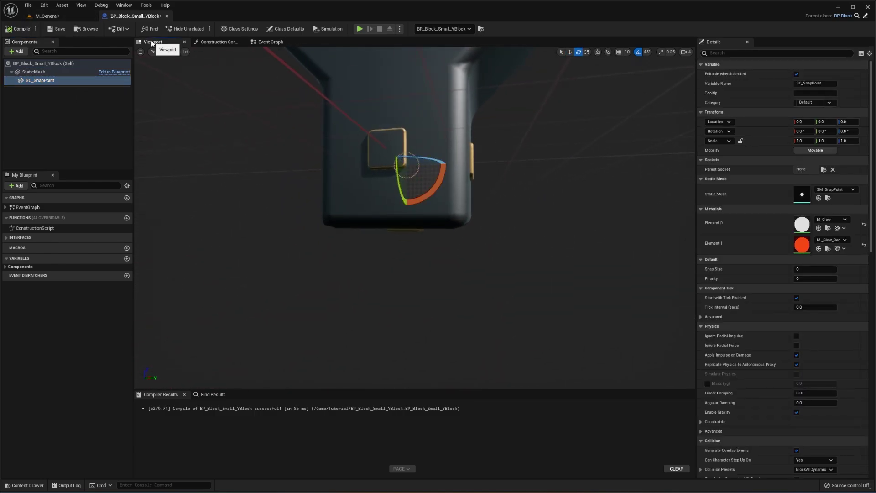
left_click(76, 95)
left_click(75, 81)
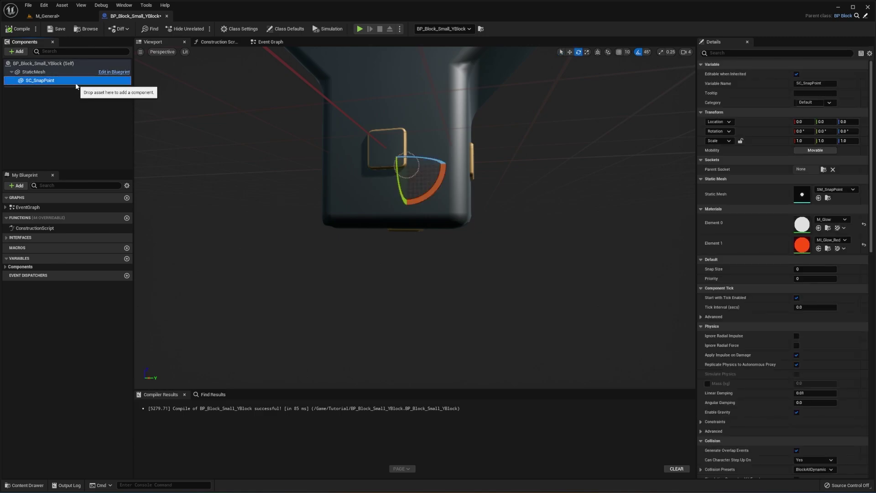
key("Delete")
left_click(17, 29)
left_click(58, 30)
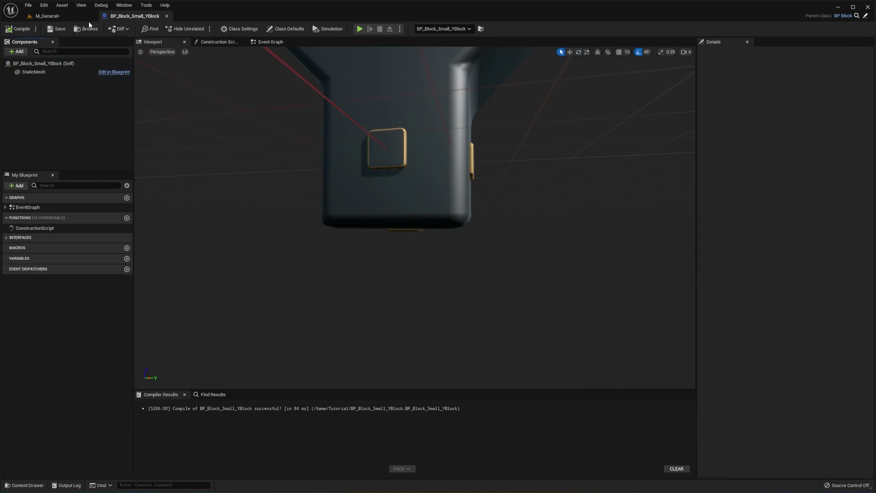
Play the M_General level, test picking up and releasing the Y block without a snap point, and stop the session
left_click(88, 28)
left_click(152, 29)
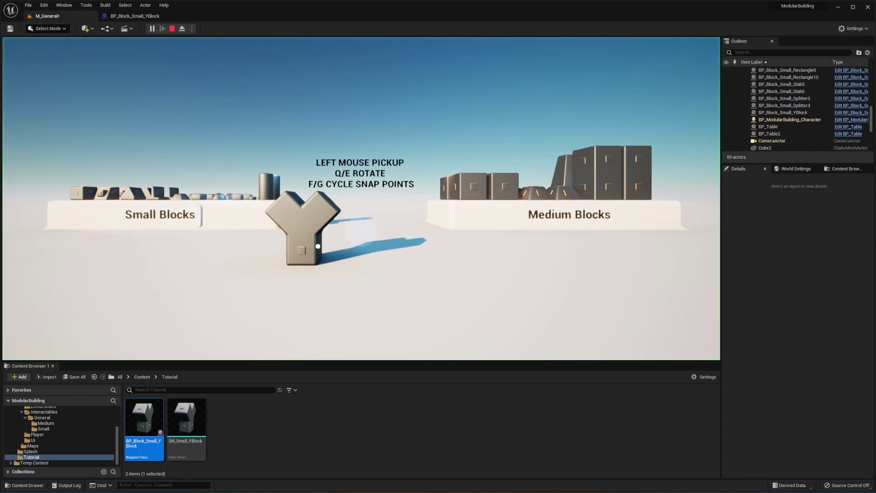
left_click_drag(275, 289, 275, 287)
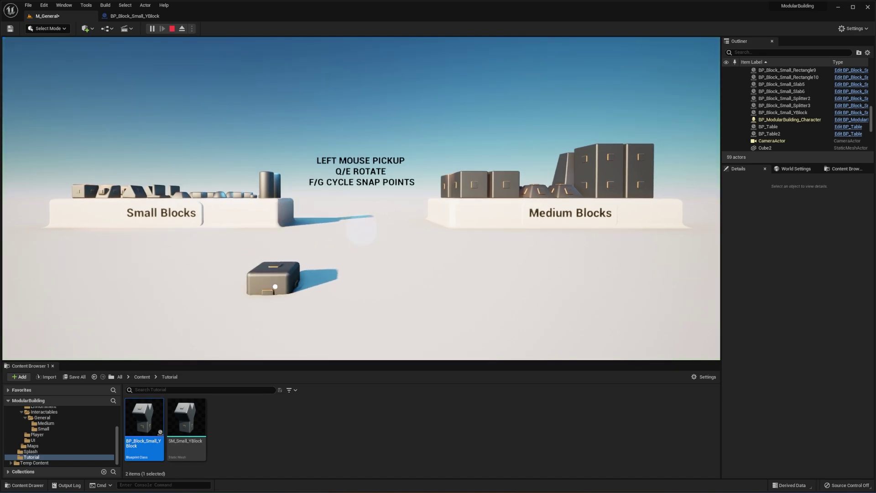
left_click(275, 287)
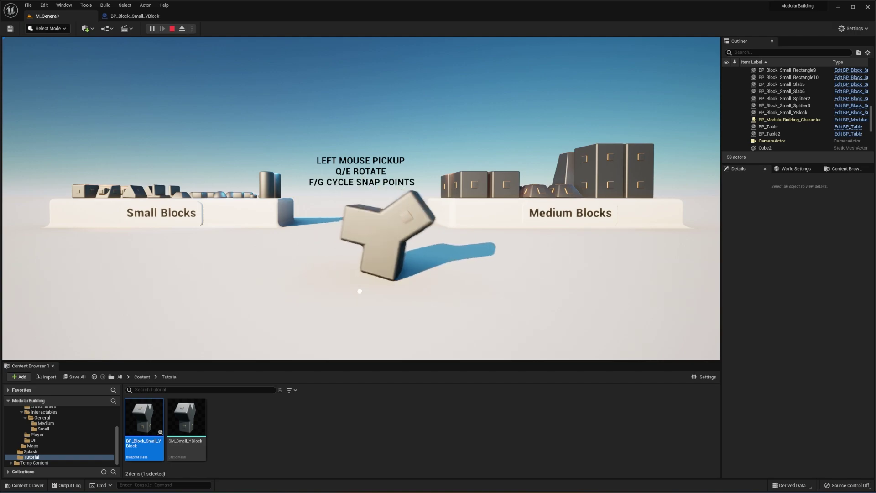
left_click(172, 28)
Add an SC Snap Point component under StaticMesh again in the BP_Block_Small_YBlock Blueprint
left_click(139, 17)
left_click(19, 51)
type("sc")
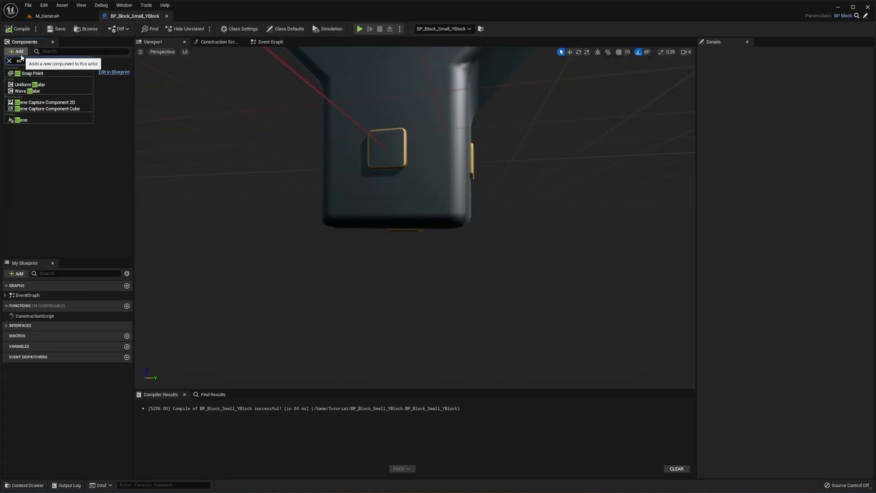
left_click(32, 74)
left_click(53, 117)
left_click(78, 80)
Rotate SC_SnapPoint 180° about X and set its Z location to -12.5 so it sits on the block's underside
right_click_drag(413, 181, 404, 178)
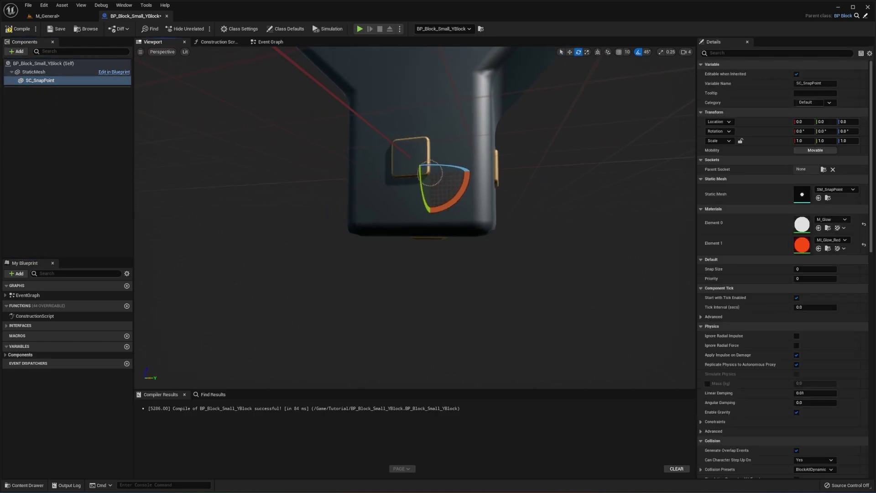
key("w")
key("e")
left_click_drag(462, 190, 461, 220)
key("w")
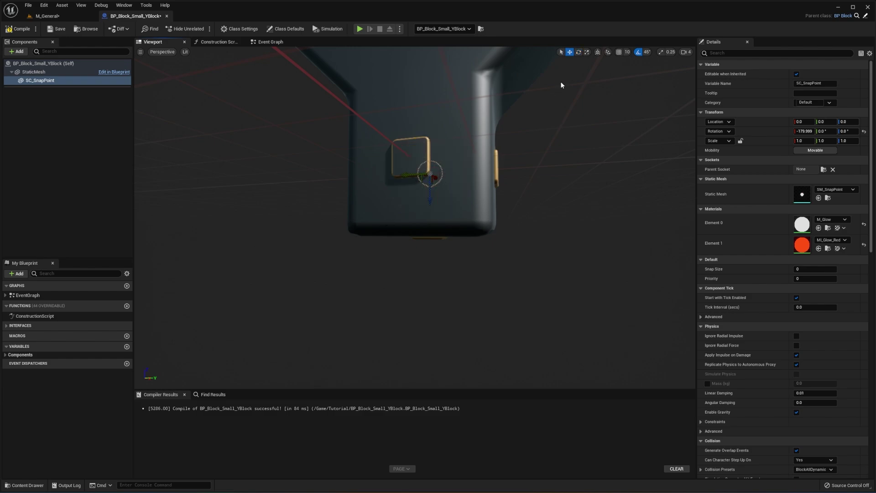
left_click(848, 122)
type("-12.5")
key("Return")
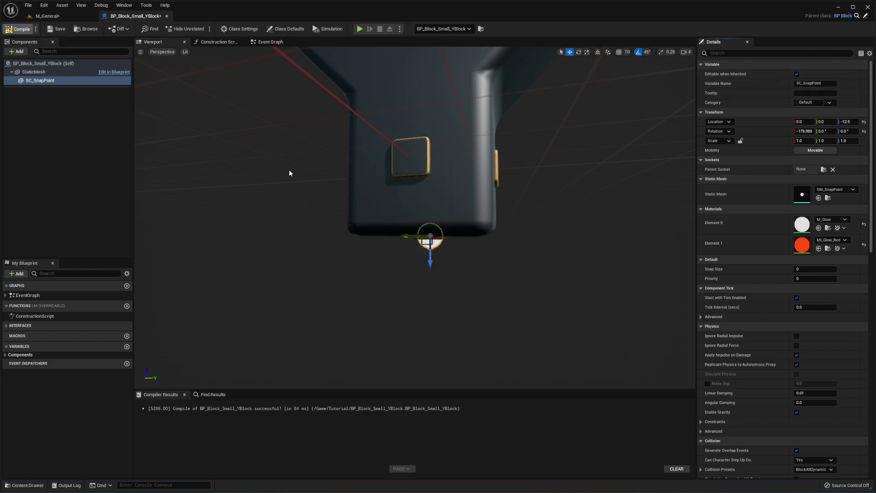
Inspect the snap point on the block's underside, and compile and save the Blueprint
mouse_move(405, 219)
right_mouse_down()
mouse_move(388, 207)
mouse_move(405, 219)
mouse_move(405, 197)
mouse_move(401, 205)
right_mouse_up()
right_click_drag(397, 150, 428, 231)
right_click_drag(444, 173, 343, 208)
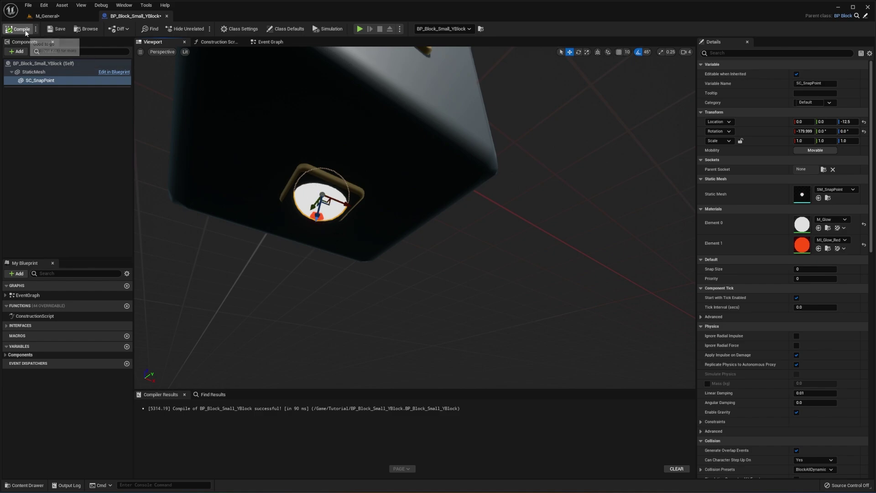
left_click(18, 29)
left_click(56, 30)
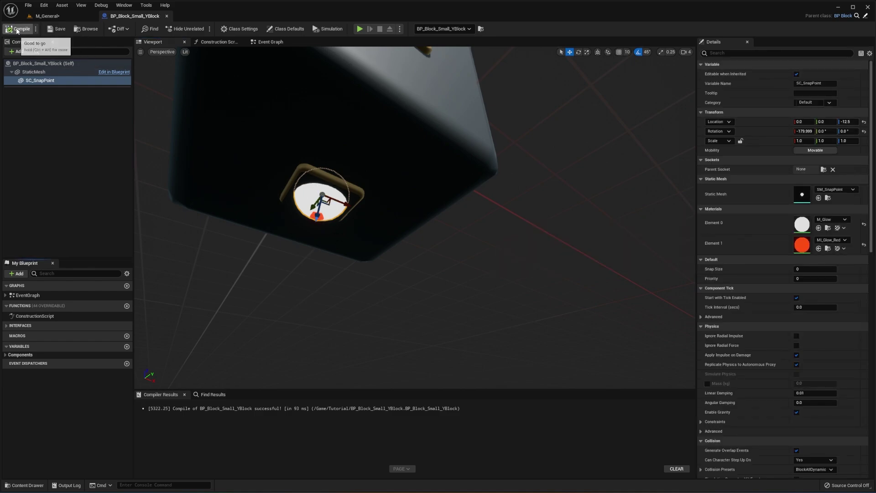
Play the M_General level and test snapping the Y block by its base onto a medium block
left_click(63, 17)
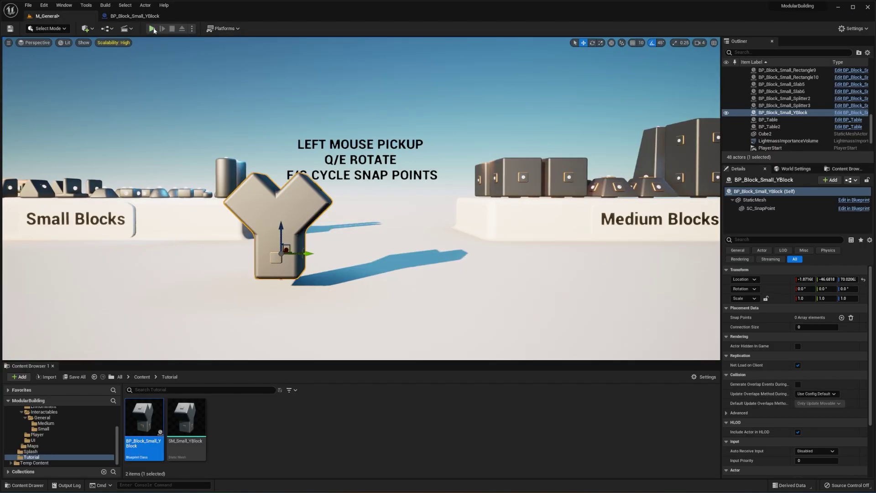
left_click(152, 29)
left_click_drag(310, 254, 235, 269)
right_click_drag(311, 255, 305, 298)
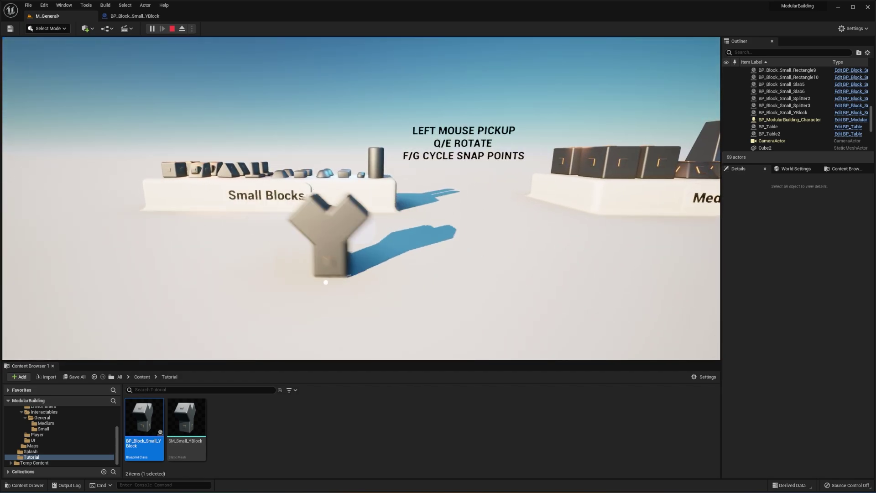
right_click_drag(388, 300, 528, 290)
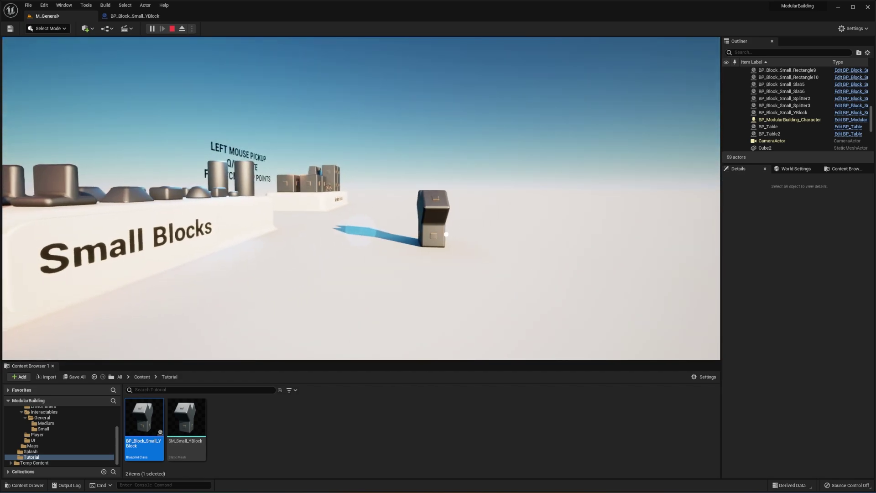
key("w")
left_click_drag(458, 201, 319, 162)
left_click(320, 162)
key("d")
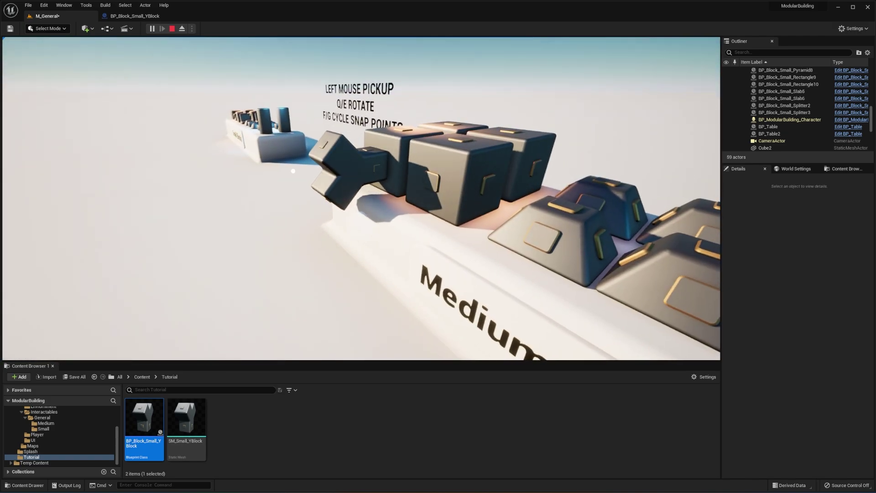
Try to attach a small rounded block to the arms of the snapped Y block in the running level
key("w")
left_click_drag(266, 129, 406, 163)
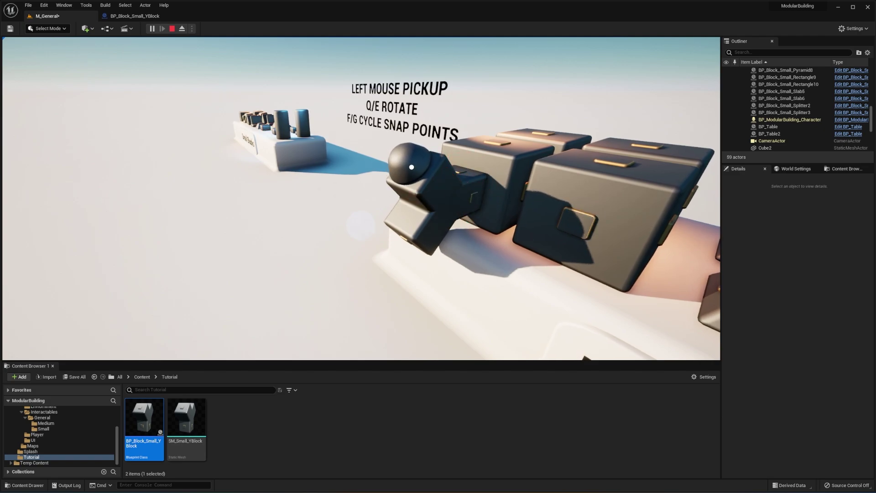
left_click(412, 197)
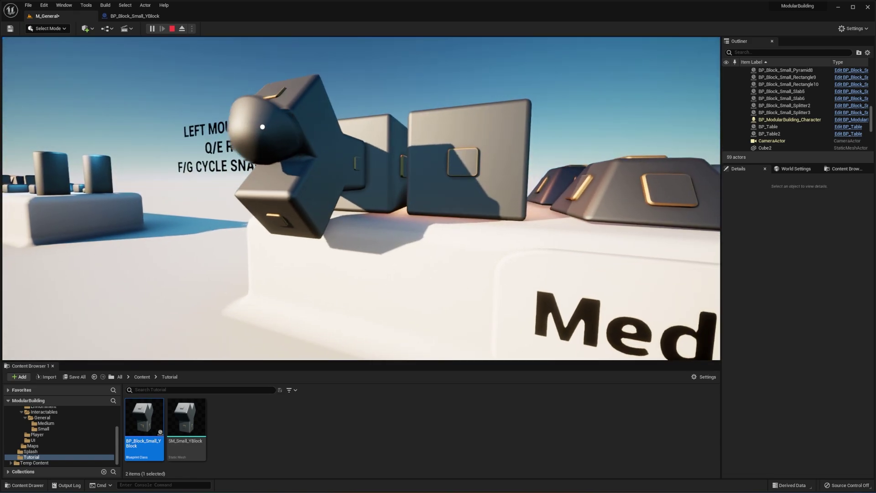
left_click(264, 127)
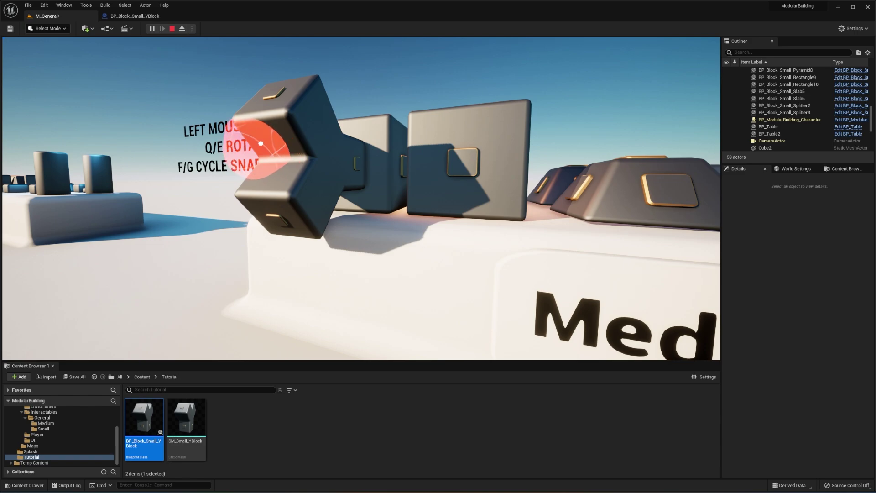
left_click(265, 128)
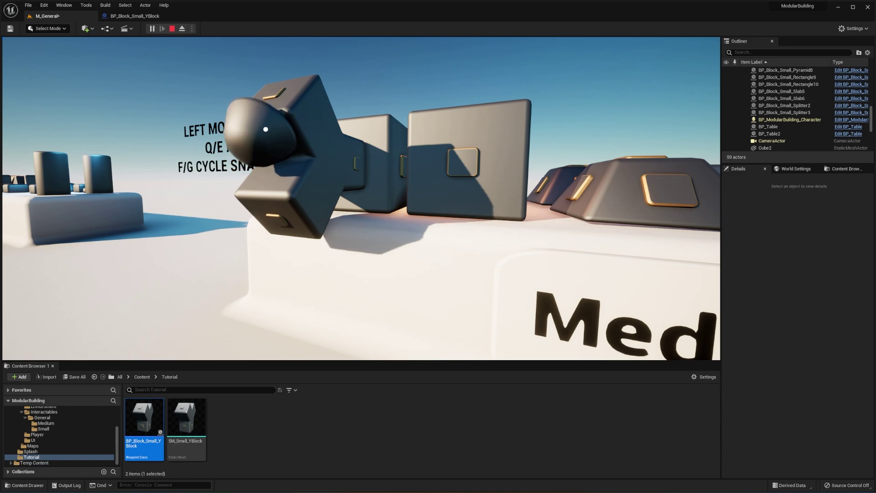
left_click(267, 133)
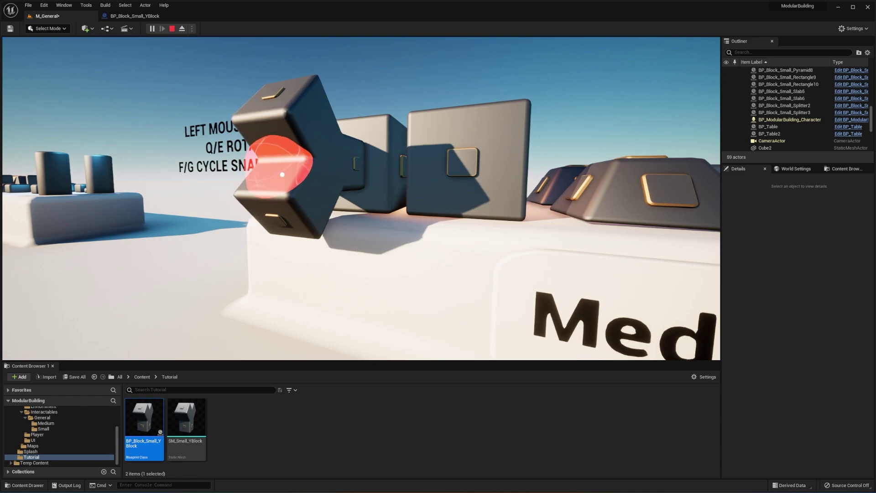
left_click(267, 185)
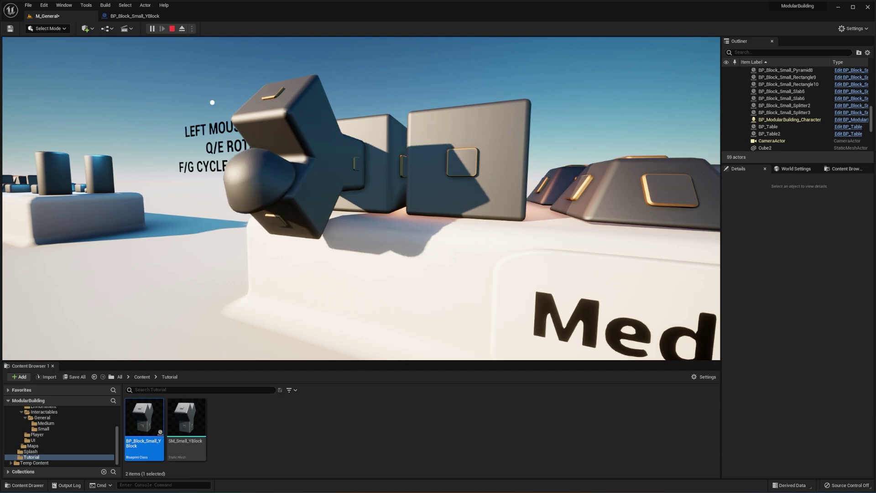
left_click(276, 94)
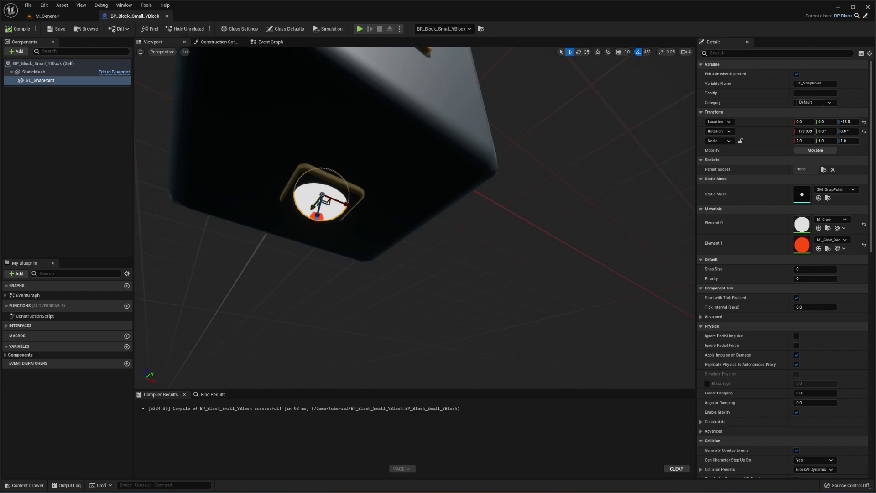
Add a second SC Snap Point component to BP_Block_Small_YBlock and parent it directly under StaticMesh
right_click_drag(368, 146, 319, 196)
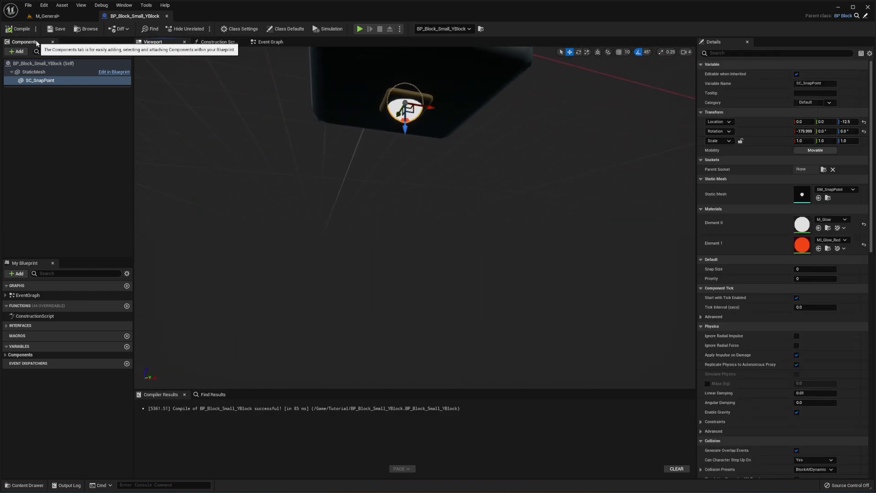
left_click(18, 53)
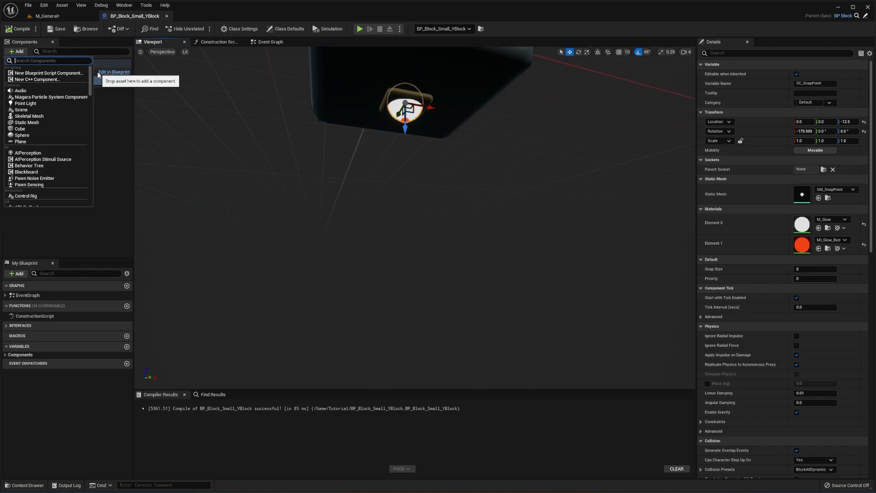
type("sc")
left_click(82, 74)
left_click(66, 101)
mouse_move(44, 88)
left_mouse_down()
mouse_move(53, 85)
mouse_move(49, 74)
left_mouse_up()
Set the viewport rotation snap to 90° and reselect SC_SnapPoint1
mouse_move(347, 182)
right_mouse_down()
mouse_move(343, 168)
mouse_move(351, 178)
right_mouse_up()
right_click_drag(512, 255, 392, 262)
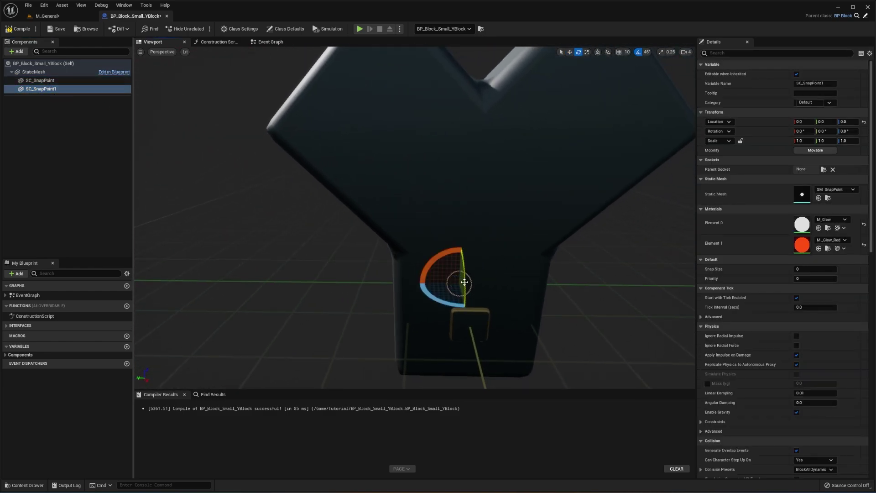
left_click(650, 70)
left_click(647, 52)
left_click(667, 115)
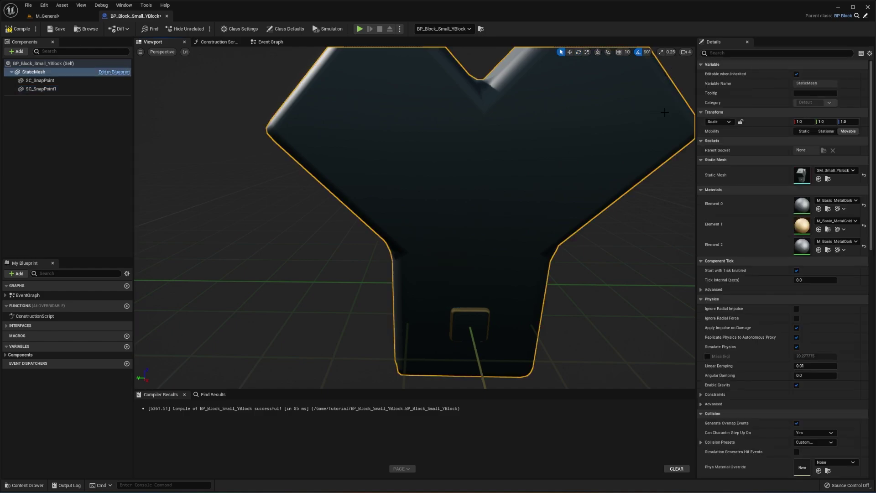
left_click(79, 89)
Rotate SC_SnapPoint1 to face outward along X and position it on the base's side at X location 12.5
right_click_drag(319, 196, 246, 256)
key("w")
right_click_drag(411, 215, 508, 190)
key("e")
left_click_drag(363, 149, 366, 169)
key("w")
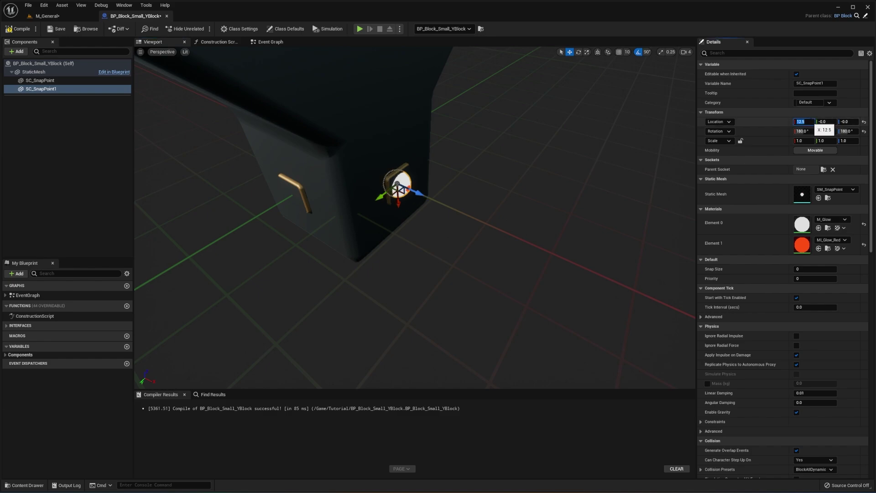
Duplicate SC_SnapPoint1, turn the copy 90° and place it on the adjacent base side at X 0, Y -12.5
right_click_drag(438, 164, 328, 165)
key("ctrl+d")
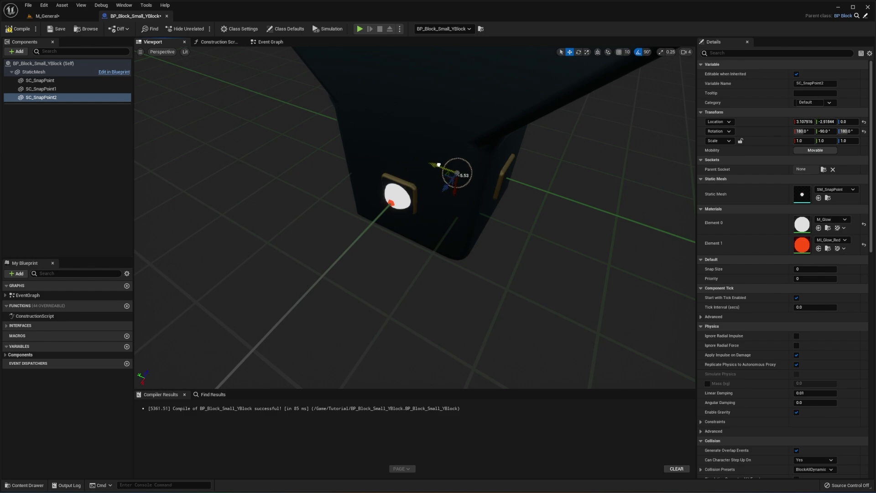
right_click_drag(557, 201, 470, 211)
key("e")
left_click_drag(352, 219, 376, 228)
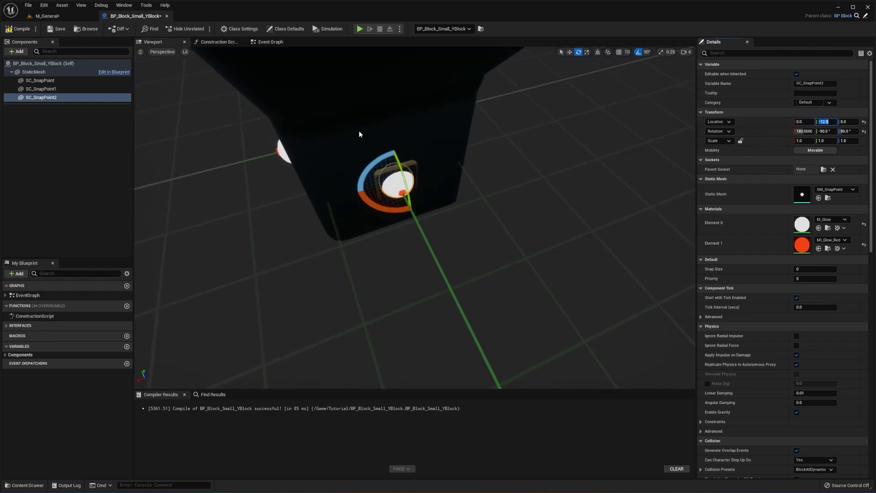
Duplicate SC_SnapPoint2 and rotate and position the copy on the base side opposite SC_SnapPoint1, zeroing its off-axis location
right_click_drag(473, 173, 429, 175)
scroll(429, 175, "down", 5)
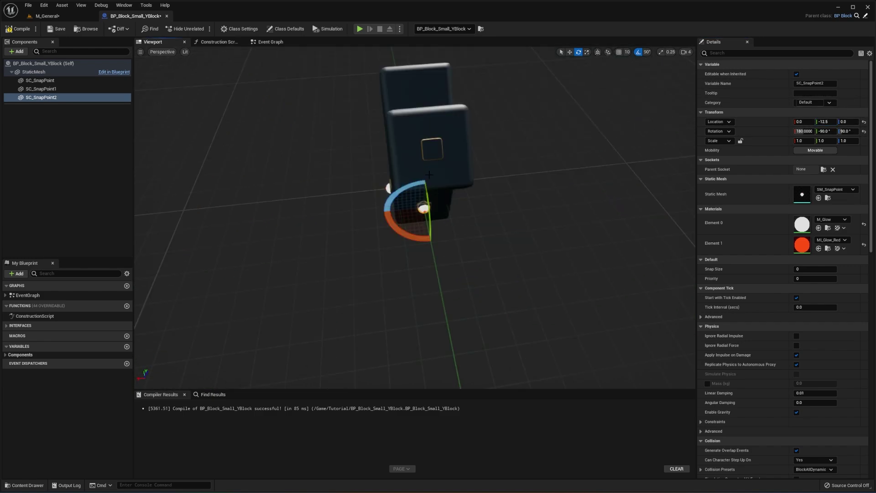
right_click_drag(467, 212, 508, 199)
key("w")
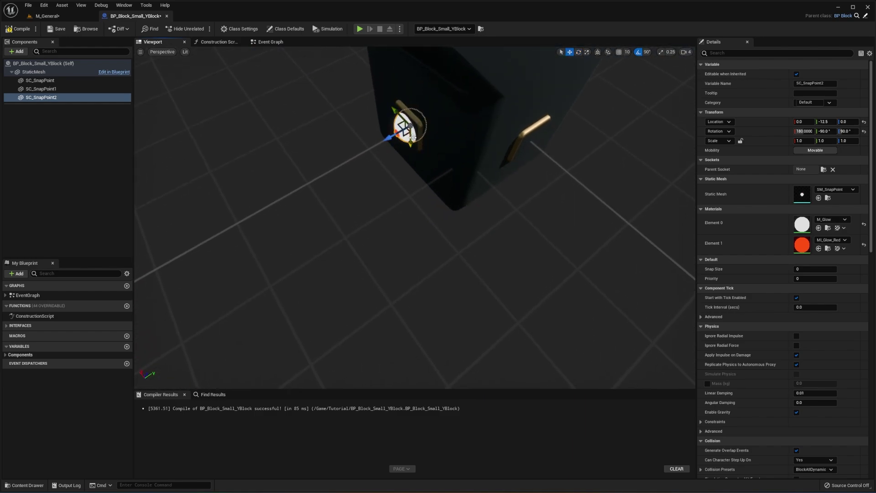
left_click_drag(413, 137, 528, 172, "alt")
key("e")
key("Tab")
type("0")
key("Return")
right_click_drag(576, 199, 539, 207)
Duplicate SC_SnapPoint3, rotate the copy onto the last base side and set its location to X 0, Y 12.5
key("w")
left_click_drag(434, 212, 569, 226, "alt")
key("e")
right_click_drag(578, 230, 611, 230)
left_click(804, 122)
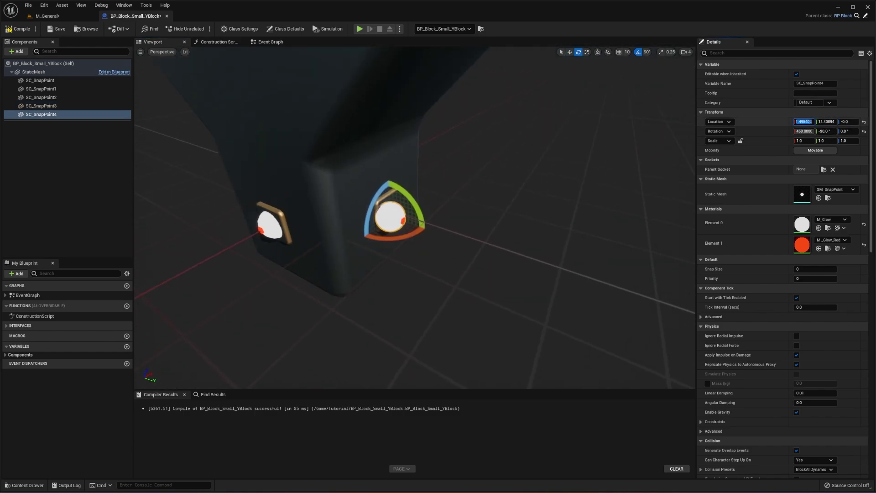
type("0")
key("Tab")
type("12.5")
Duplicate SC_SnapPoint4 and raise the copy along Z to about 38.5, level with the block's angled arms
right_click_drag(524, 205, 493, 191)
left_click_drag(347, 237, 457, 172, "alt")
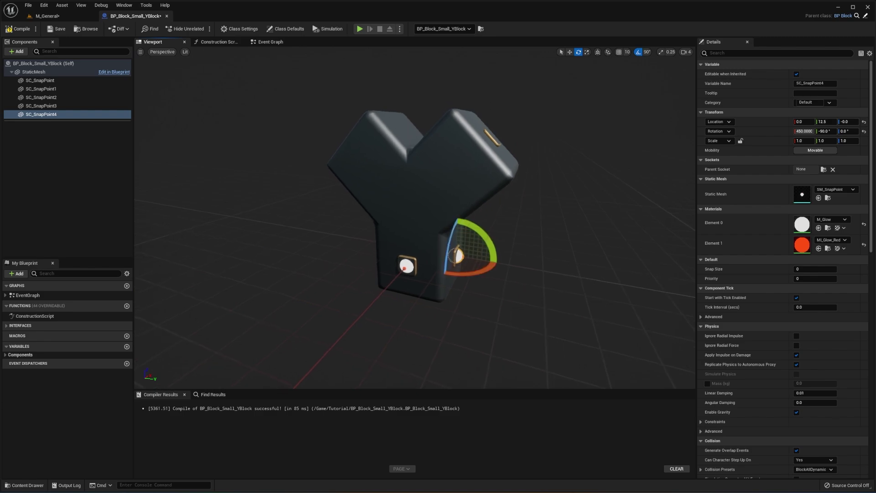
right_click_drag(459, 240, 495, 233)
key("w")
key("ctrl+d")
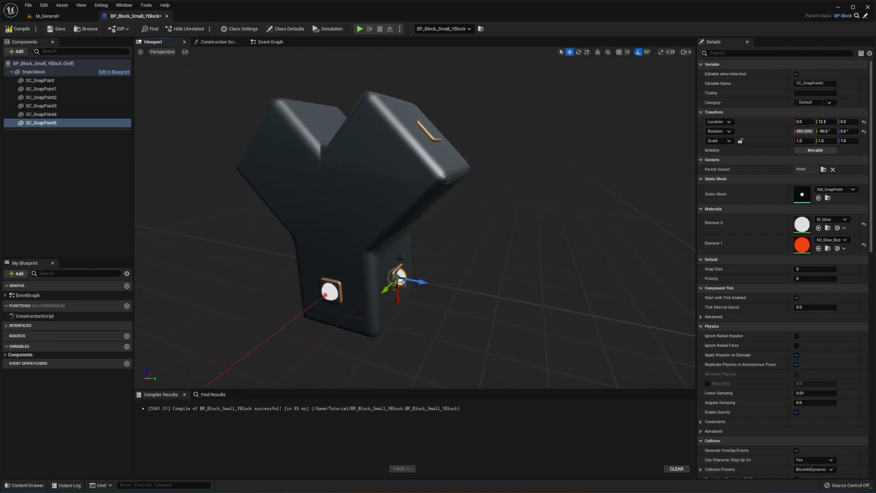
In Front view with 45° rotation snapping, rotate SC_SnapPoint5 to -45° in Y and place it on the arm face at about Y 21.07, Z 38.8
left_click(157, 53)
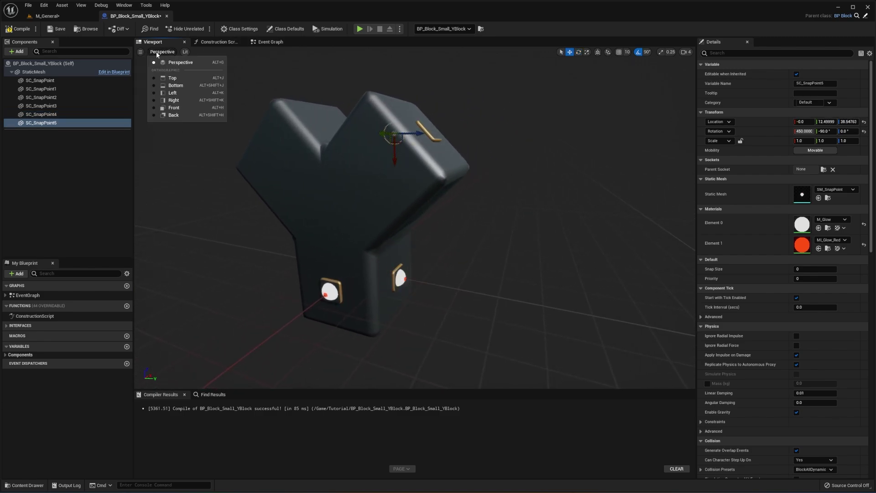
left_click(189, 109)
scroll(427, 208, "up", 10)
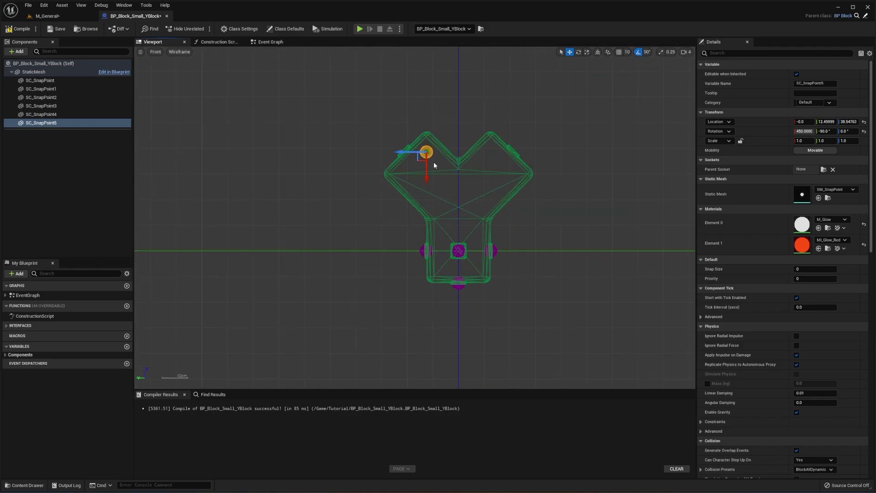
left_click(647, 52)
left_click(651, 101)
key("e")
left_click_drag(399, 202, 396, 248)
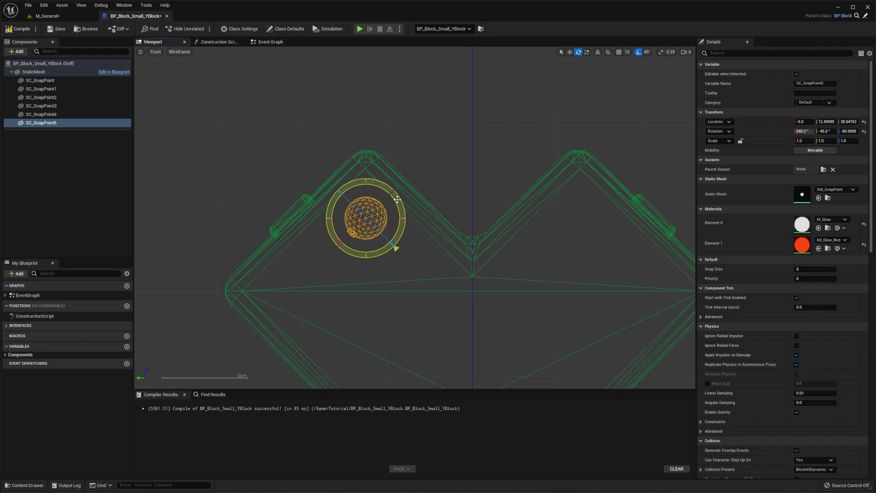
left_click_drag(397, 199, 336, 249)
key("w")
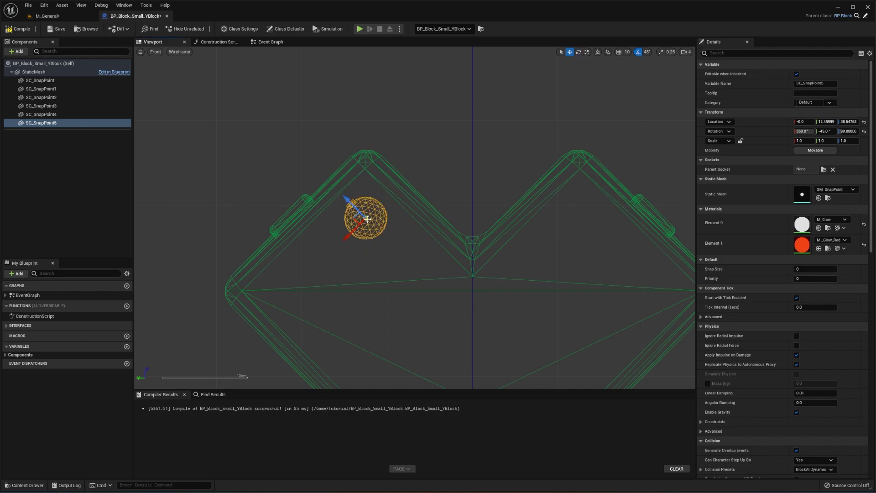
left_click_drag(365, 219, 277, 215)
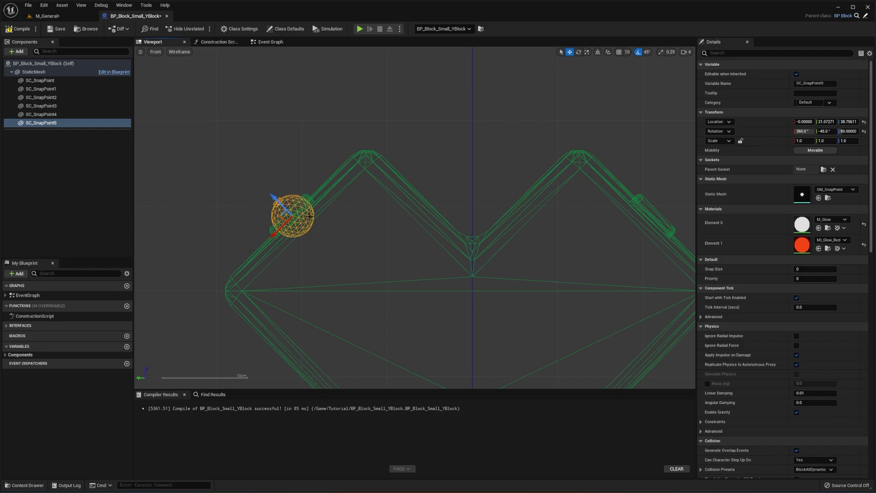
Duplicate SC_SnapPoint5, set the copy's Y location to about -21.07 and rotate it to 45° so it faces outward from the opposite arm
key("ctrl+d")
left_click(62, 83)
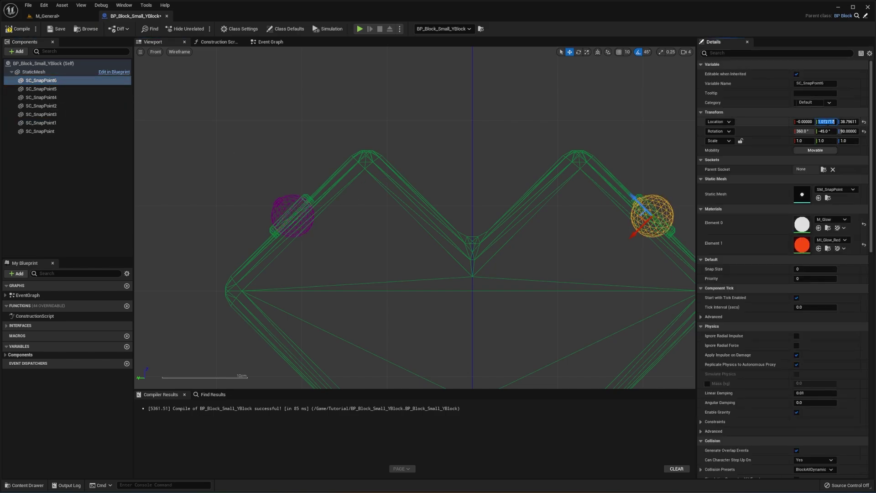
right_click_drag(660, 196, 674, 185)
key("e")
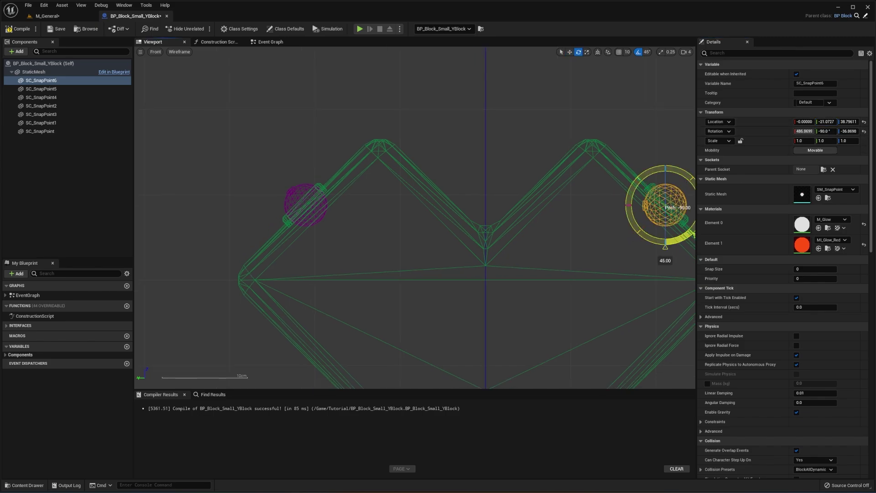
left_click_drag(665, 246, 636, 175)
right_click_drag(630, 148, 557, 150)
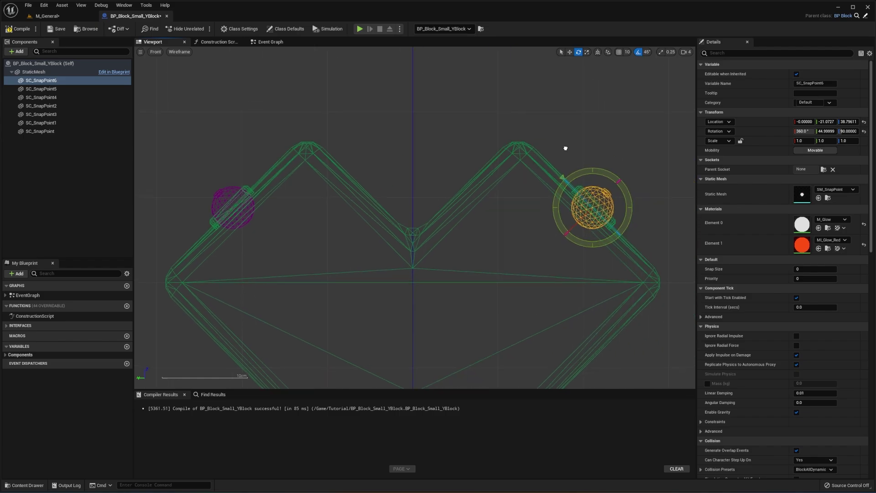
Return to the perspective view, compile the Blueprint and check the snap points on both arms
left_click(155, 52)
left_click(169, 70)
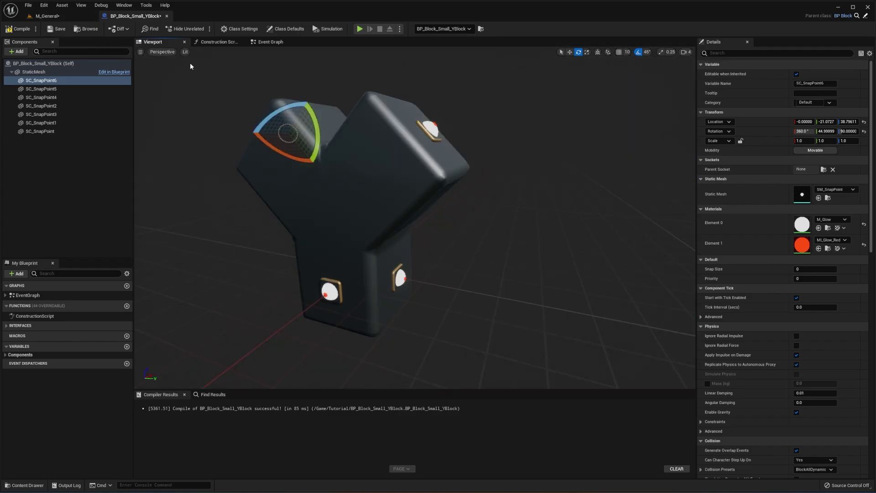
right_click_drag(337, 117, 279, 121)
right_click_drag(536, 159, 519, 156)
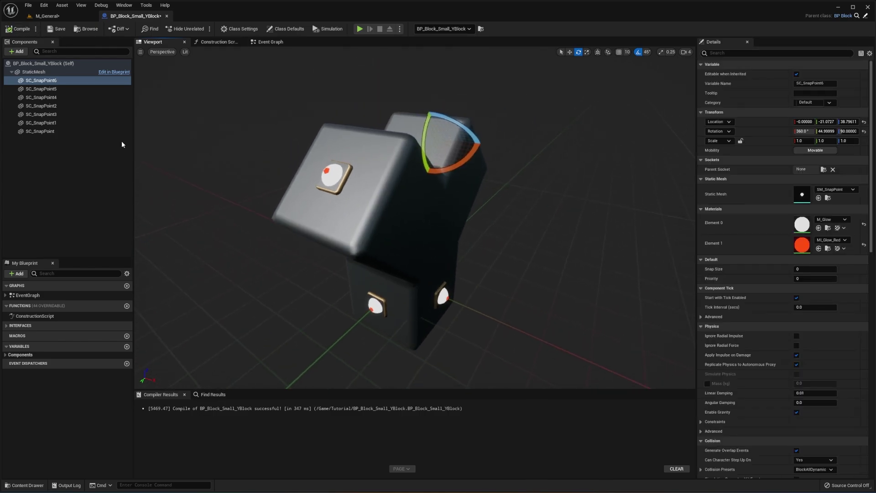
Select SC_SnapPoint on the block's underside and examine its orientation from several sides
left_click(94, 137)
right_click_drag(590, 215, 505, 157)
left_click(433, 218)
key("e")
right_click_drag(429, 219, 452, 208)
left_click_drag(419, 218, 248, 262, "alt")
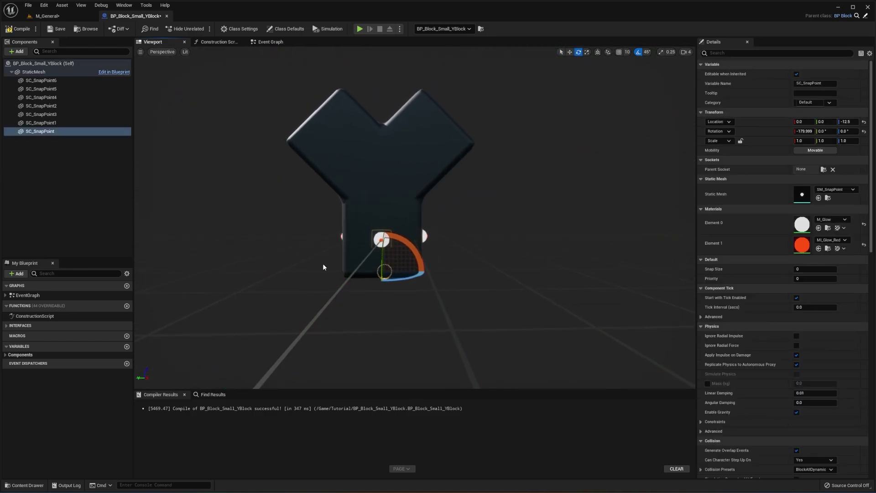
right_click_drag(322, 269, 169, 267)
left_click_drag(337, 264, 330, 326, "alt")
right_click_drag(484, 289, 499, 291)
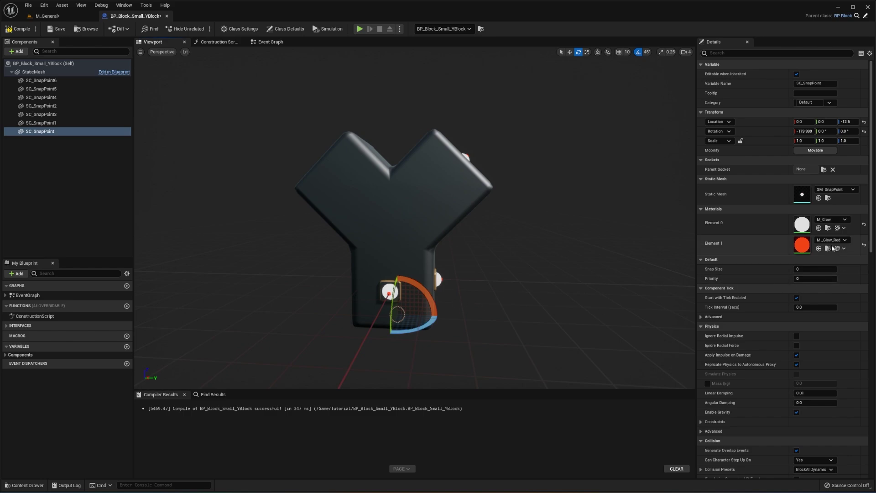
Assign ascending Priority values to SC_SnapPoint4 and SC_SnapPoint5, then set SC_SnapPoint6's Priority to 3
left_click(438, 279)
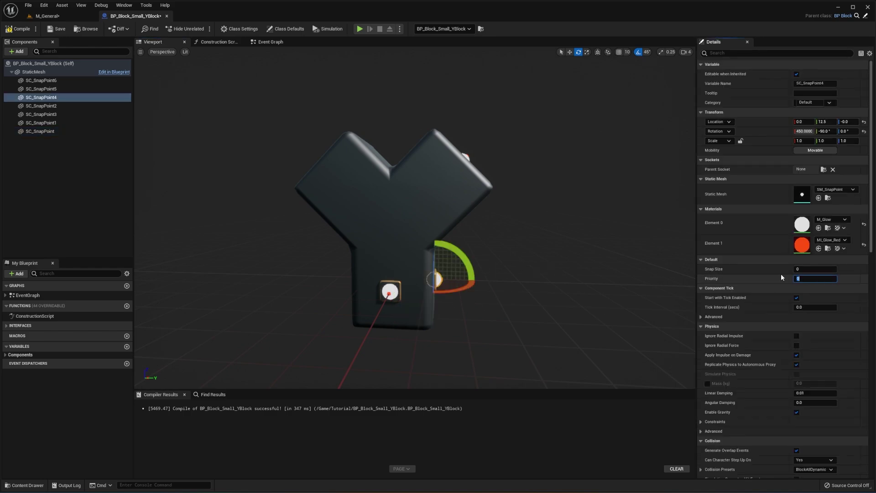
right_click_drag(562, 204, 548, 191)
left_click(491, 154)
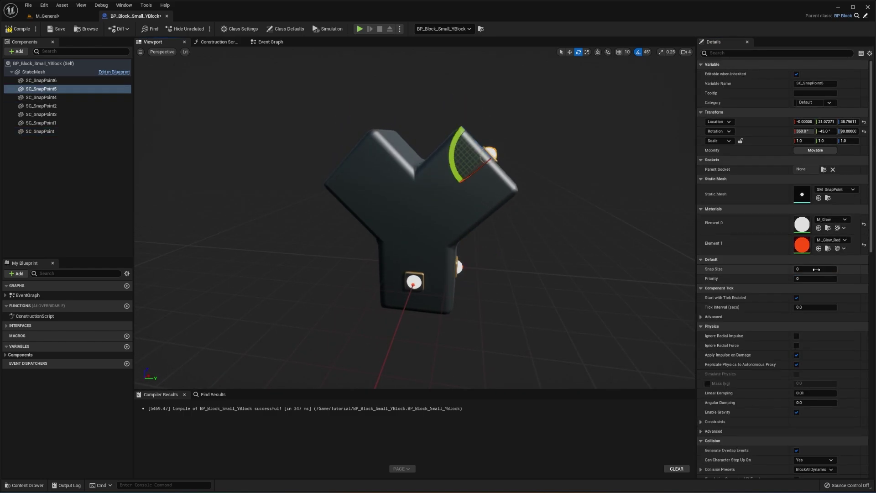
right_click_drag(589, 228, 614, 227)
left_click(418, 152)
left_click(821, 279)
type("3")
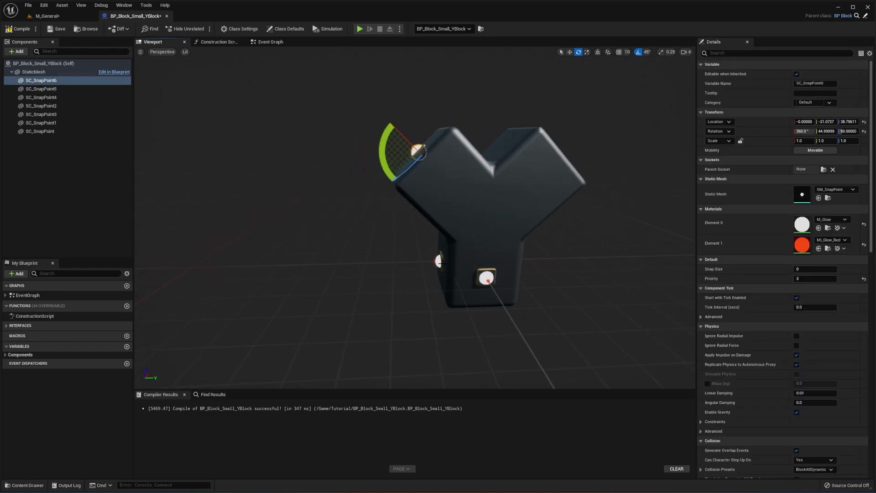
Continue the Priority numbering around the base: 4 for SC_SnapPoint2, the following value for SC_SnapPoint3 and 6 for SC_SnapPoint1
left_click(440, 262)
left_click(835, 277)
type("4")
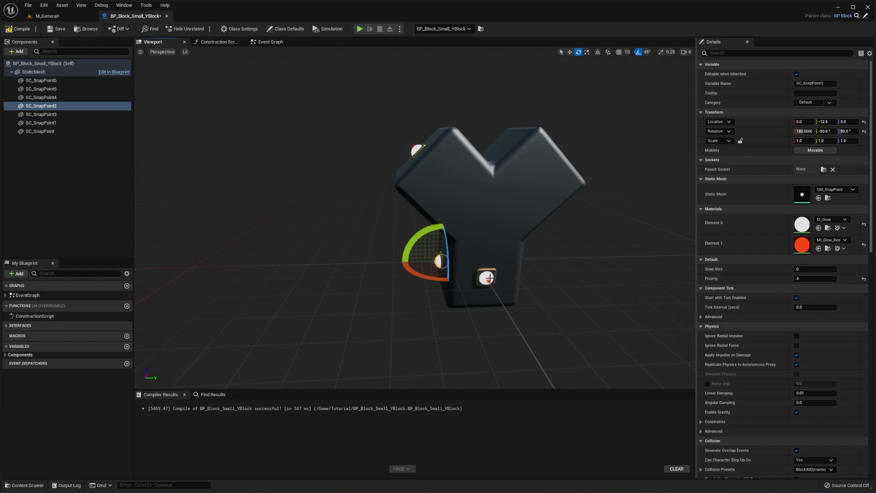
left_click(488, 278)
mouse_move(456, 268)
right_mouse_down()
mouse_move(439, 269)
mouse_move(456, 268)
right_mouse_up()
left_click(408, 261)
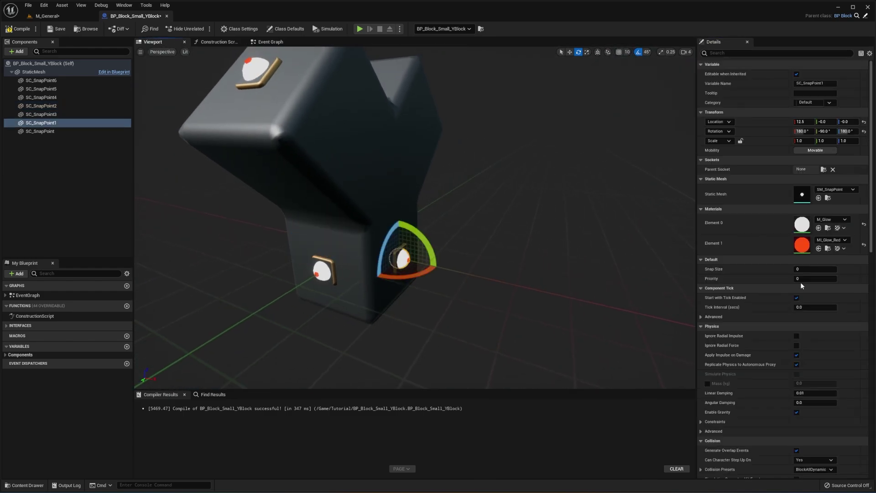
type("6")
key("Return")
Save the Y block Blueprint and start playing the M_General level
left_click(56, 29)
left_click(55, 17)
left_click(152, 28)
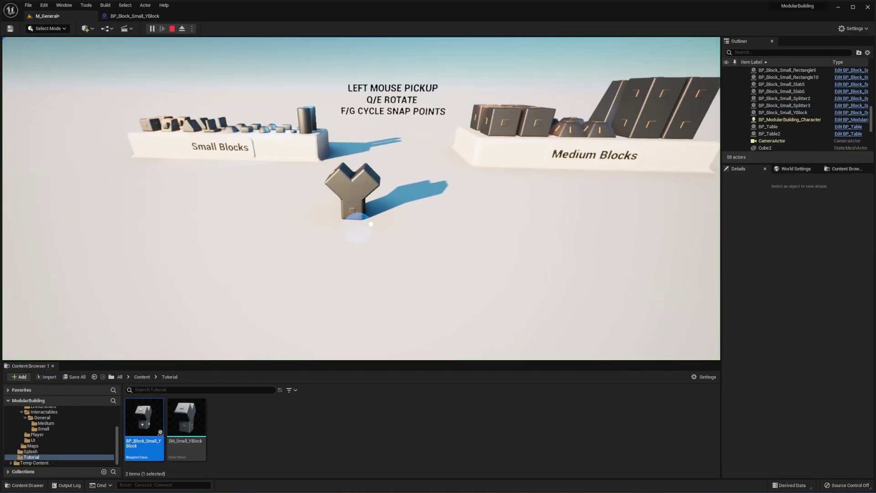
Pick up the Y block in the running level, cycle repeatedly through its snap points and test its rotation
key("f")
key("f")
key("f")
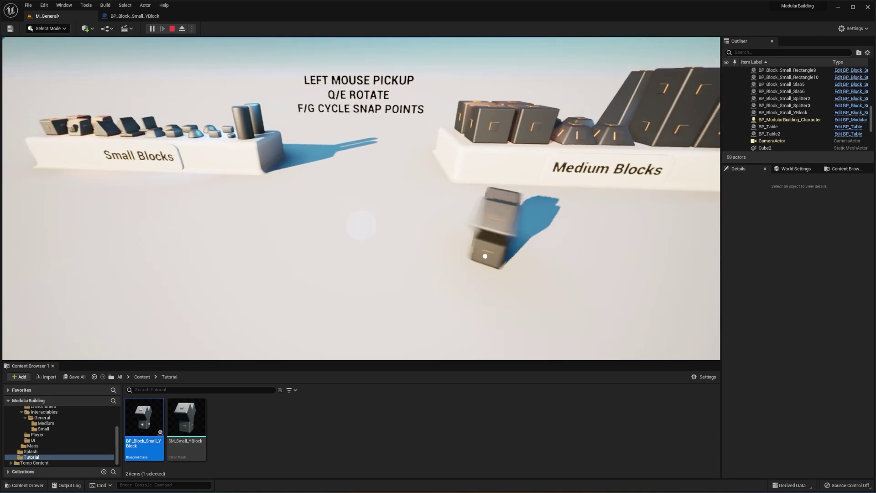
key("f")
key("f")
key("f")
key("f")
key("f")
key("f")
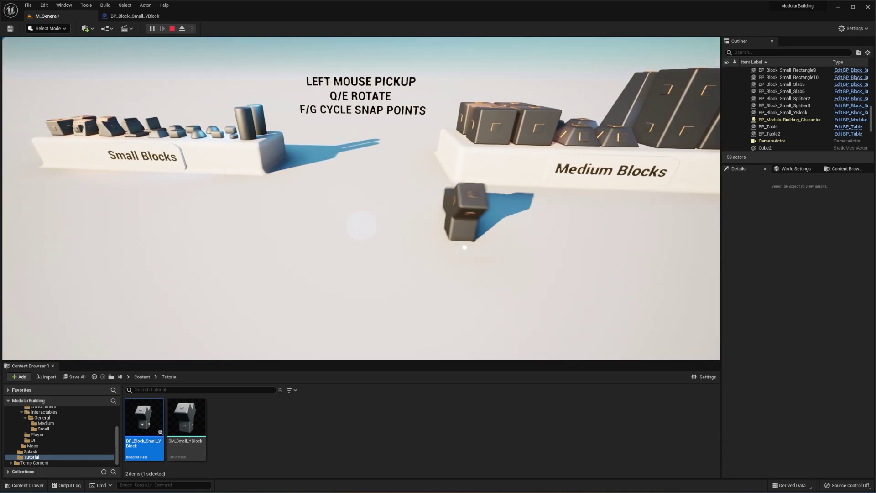
key("f")
key("f")
key("f")
key("f")
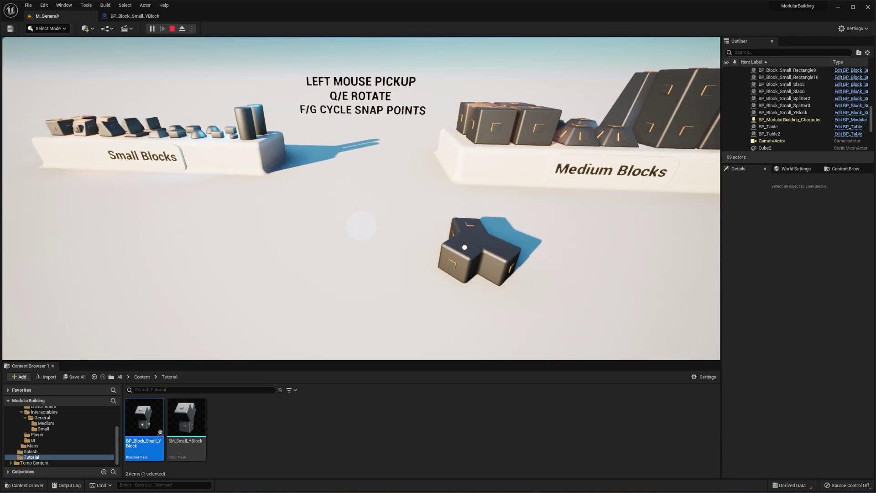
key("f")
key("f")
key("d")
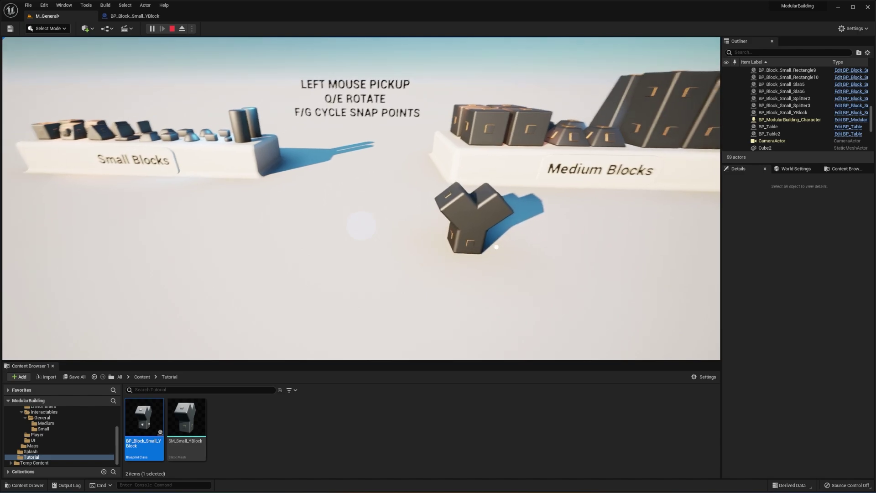
key("e")
key("f")
Test snapping by mounting the Y block on a medium cube with a cylinder on one arm
left_click(485, 142)
key("w")
left_click(251, 94)
left_click(402, 160)
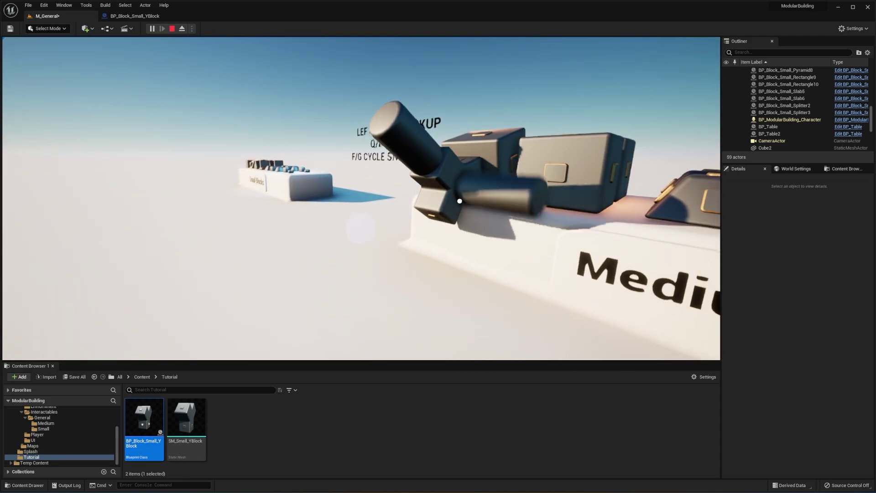
left_click(333, 231)
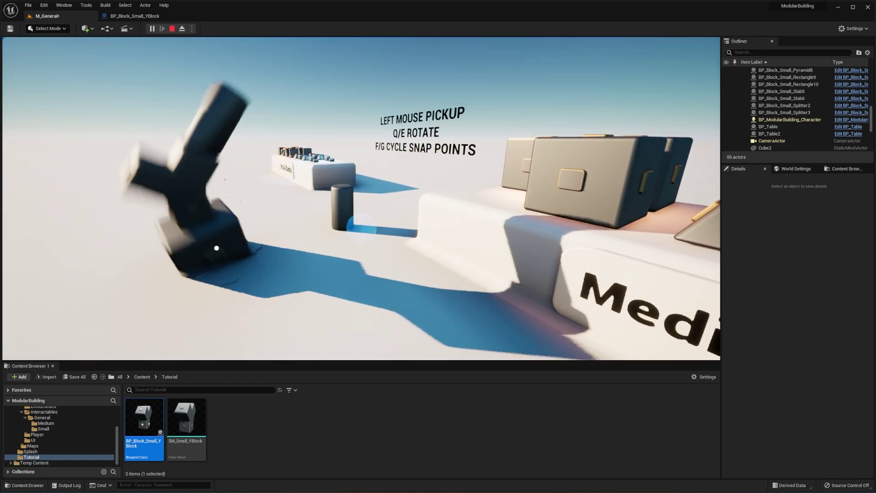
Attach a second cylinder to the Y block's free arm and a small splitter block to its base
left_click(342, 201)
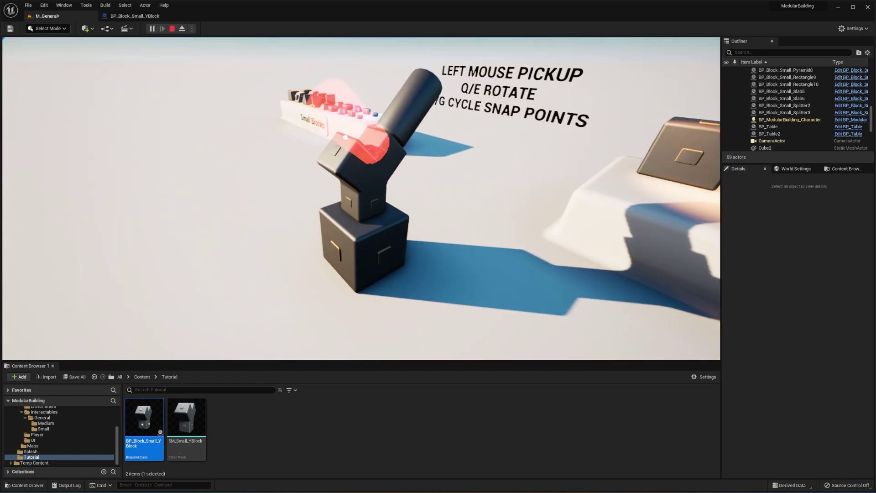
left_click(339, 153)
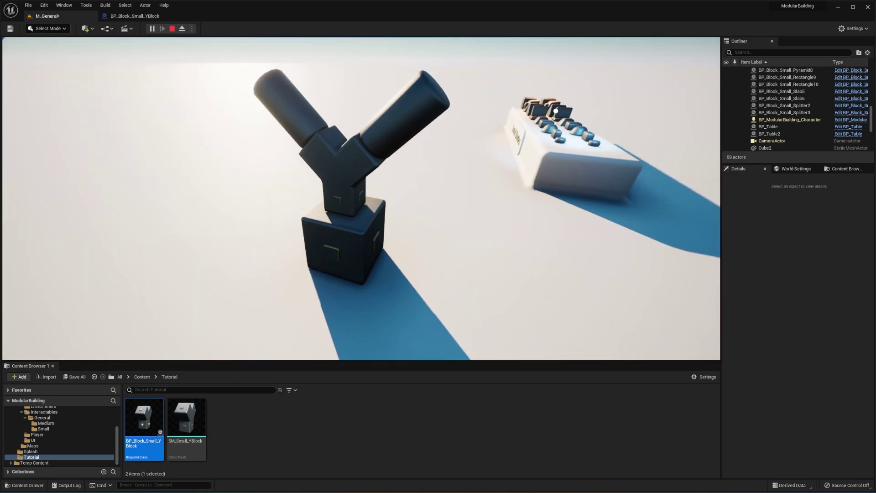
left_click(332, 199)
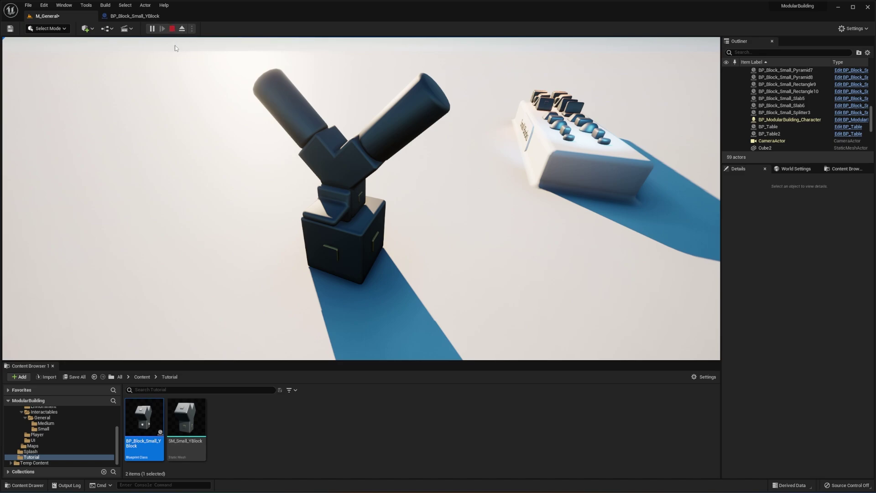
Restart the play session, snap the Y block on top of a medium cube and inspect the connection
left_click(172, 28)
left_click(153, 29)
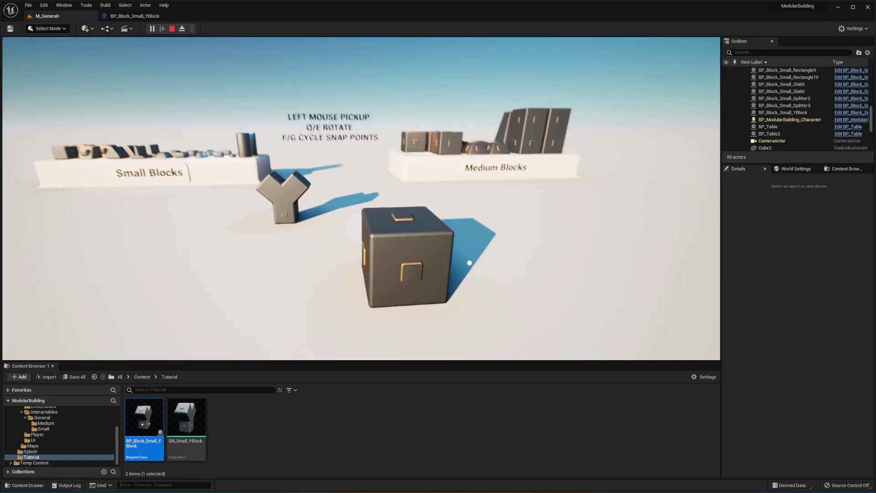
left_click_drag(292, 195, 401, 225)
key("d")
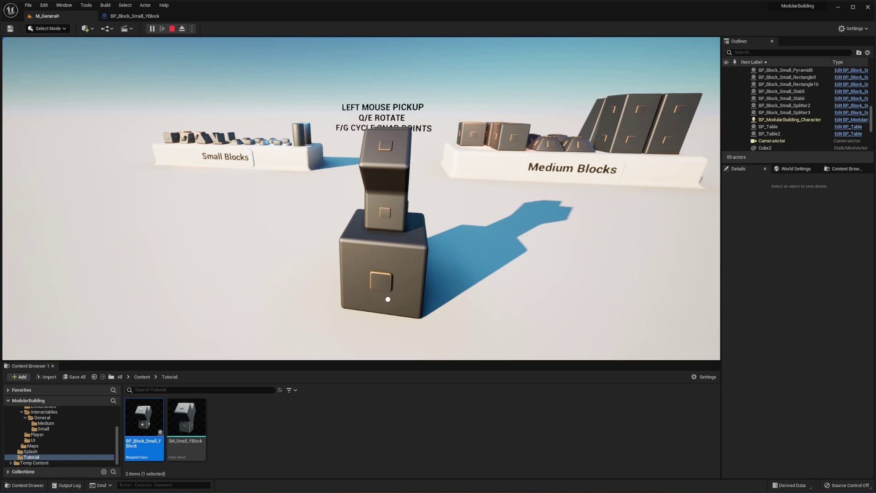
right_click_drag(387, 291, 297, 224)
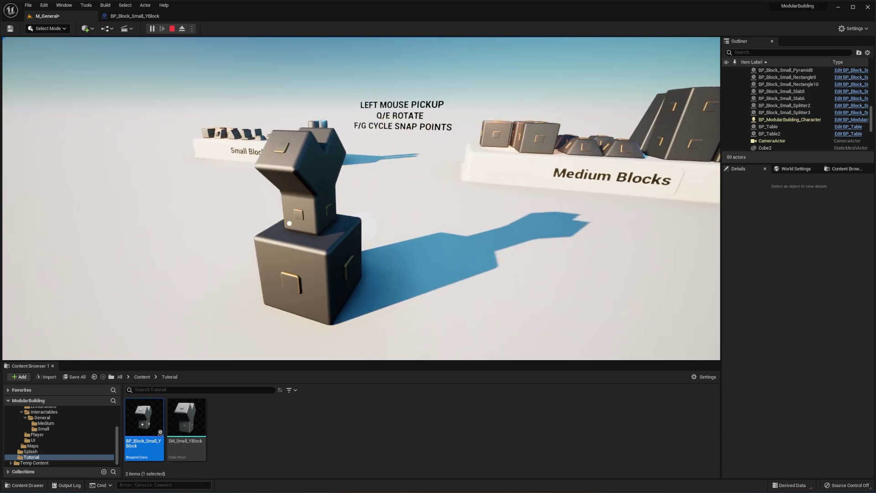
Bring a second medium block beside the cube, move the Y block onto it and stop the play session
left_click_drag(533, 138, 621, 190)
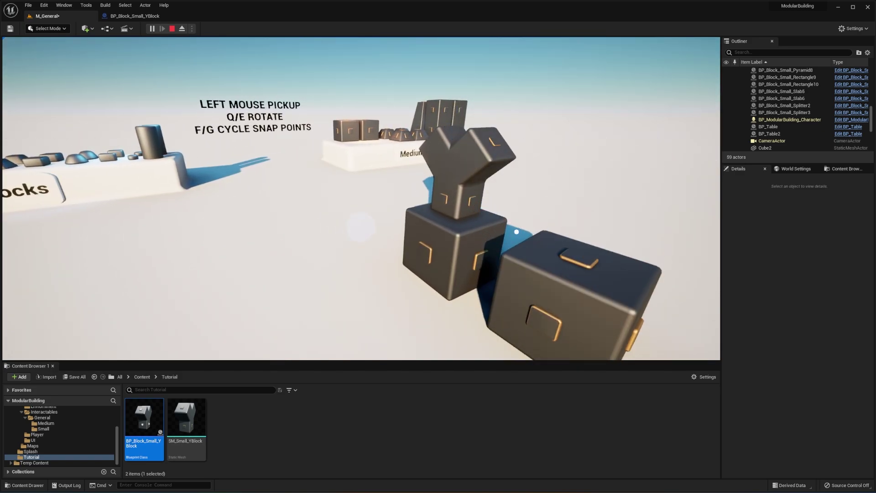
left_click_drag(473, 192, 579, 266)
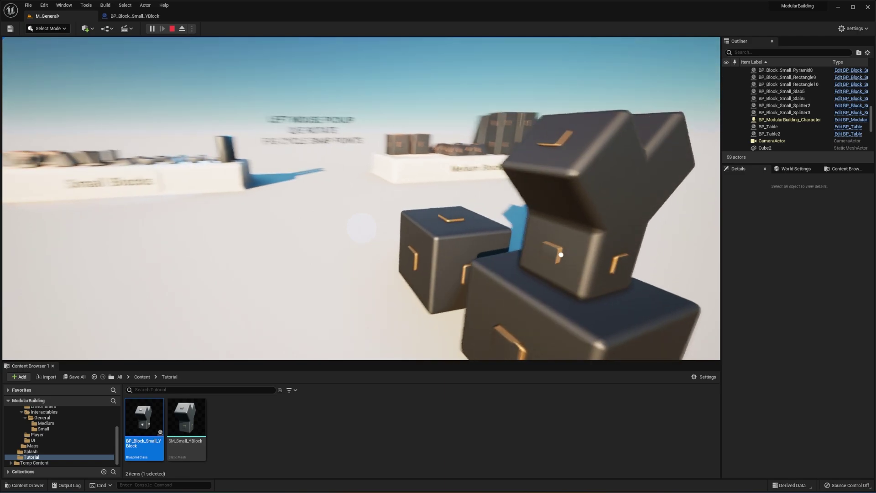
left_click(172, 28)
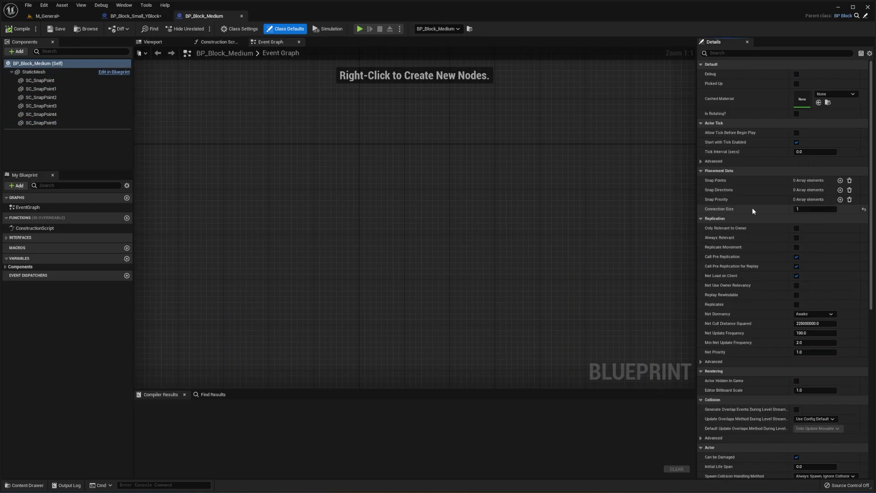
Compile and save the BP_Block_Medium blueprint and return to the M_General level
left_click(17, 29)
left_click(57, 29)
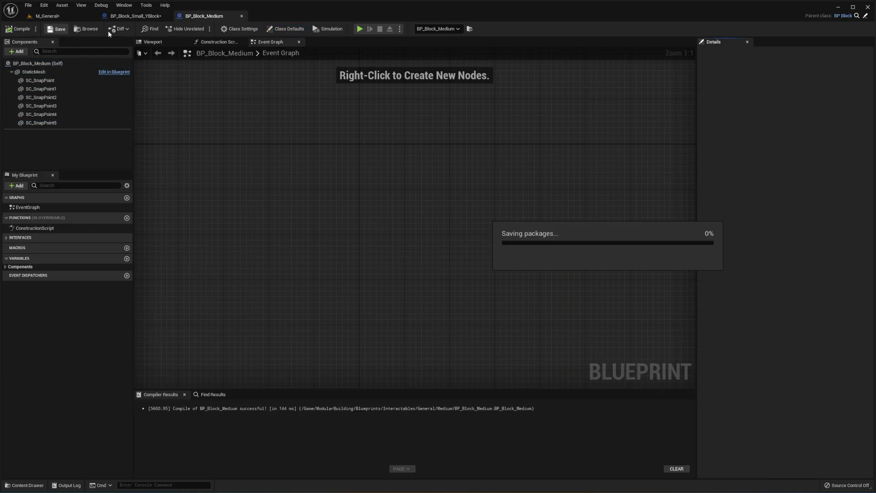
left_click(48, 17)
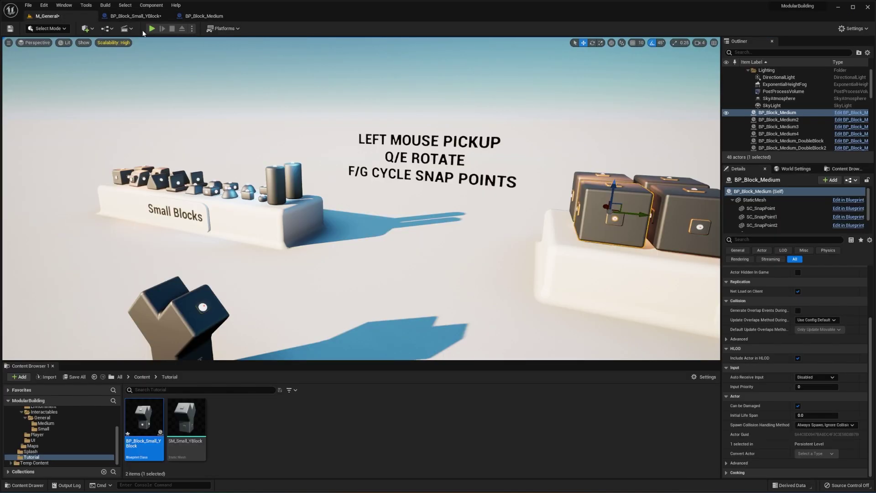
Set the Connection Size of the BP_Block_Small_YBlock placed in the level to 1
right_click_drag(452, 214, 409, 228)
left_click(410, 227)
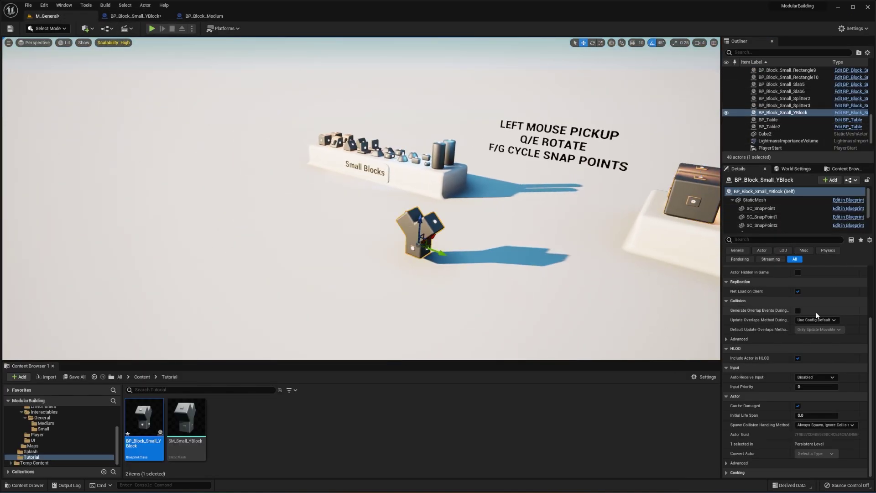
scroll(832, 315, "up", 3)
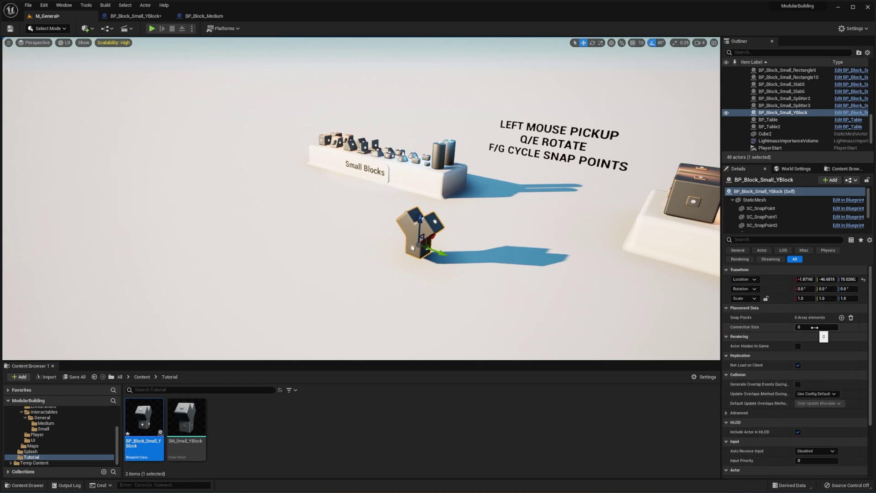
left_click_drag(815, 327, 845, 343)
left_click(729, 336)
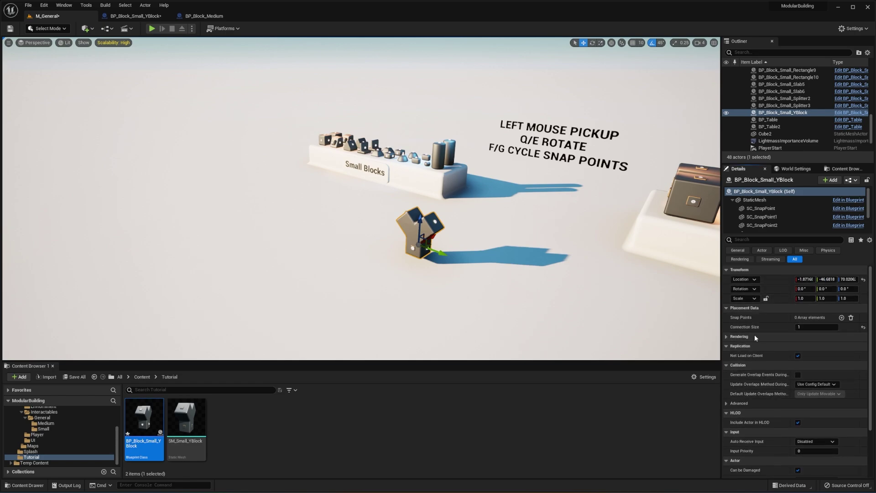
Start a play session, bring a medium cube forward and mount the Y block on top of it
left_click(152, 28)
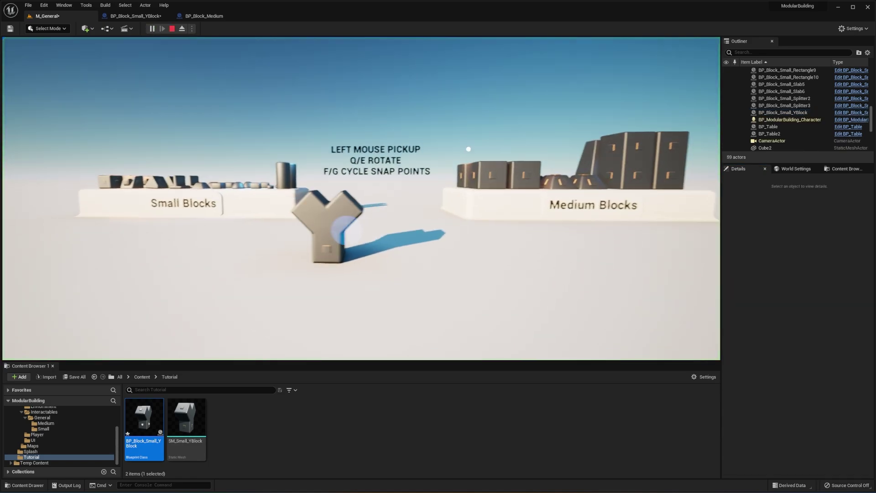
left_click_drag(472, 230, 434, 296)
right_click_drag(434, 296, 401, 328)
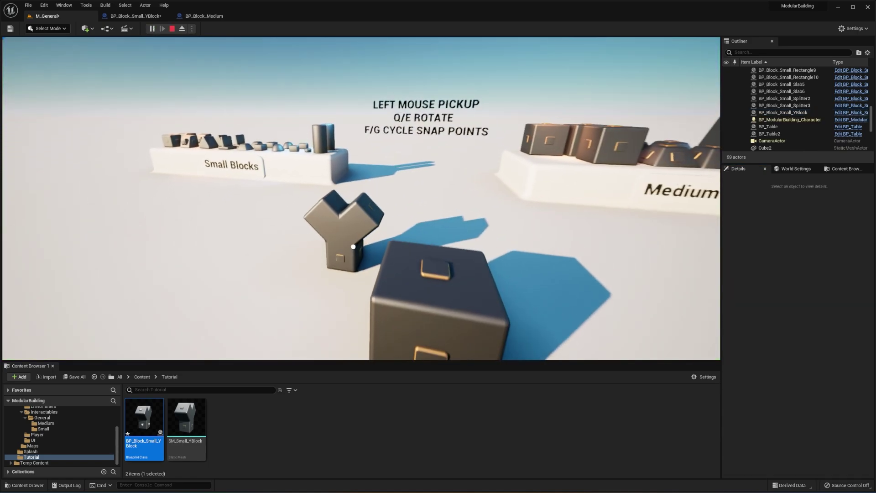
left_click_drag(344, 242, 441, 291)
right_click_drag(448, 289, 547, 205)
Snap a medium cube onto each of the Y block's two arms and inspect the assembly
left_click_drag(539, 148, 240, 152)
right_click_drag(240, 152, 513, 141)
left_click_drag(674, 148, 534, 196)
right_click_drag(534, 195, 438, 173)
key("w")
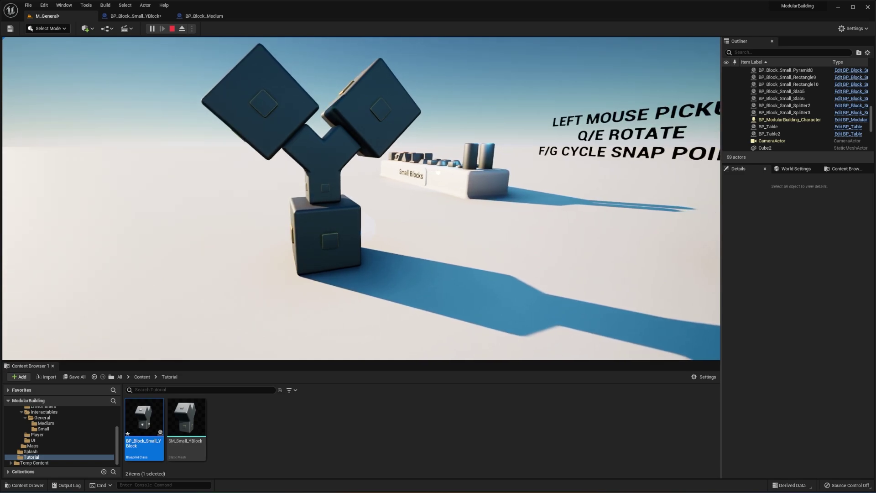
Restart the play session and snap a small cube onto one arm of the Y block
key("shift+F1")
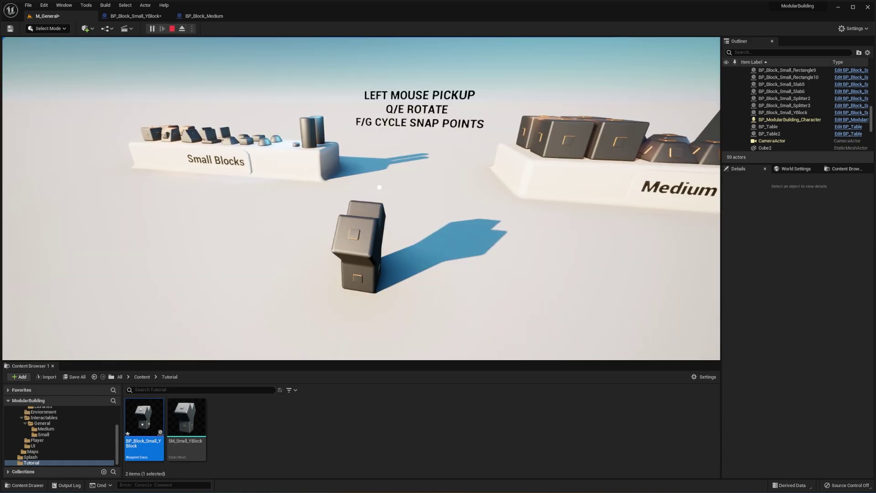
left_click_drag(366, 250, 336, 214)
key("w")
left_click_drag(260, 120, 307, 221)
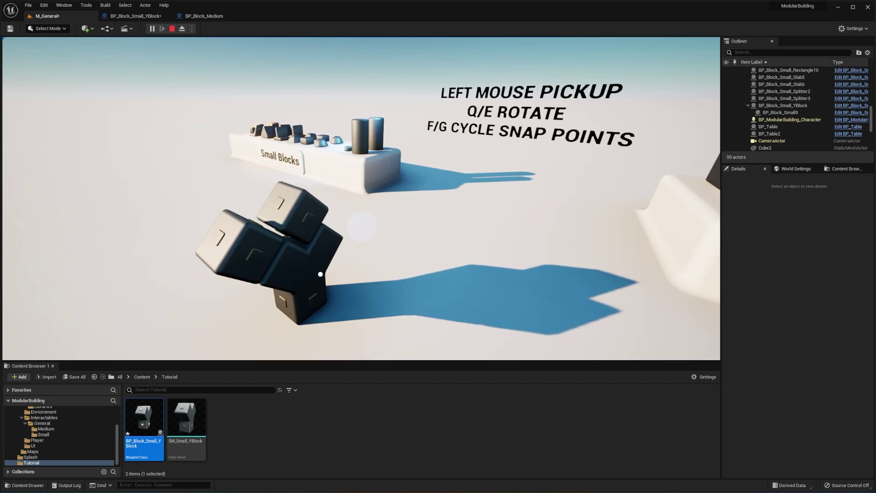
Rearrange the small blocks, bringing over a wedge and standing the Y block on top of a small cube
left_click_drag(263, 126, 157, 326)
left_click_drag(284, 290, 105, 315)
key("d")
right_click_drag(163, 280, 292, 245)
left_click_drag(299, 238, 143, 273)
left_click_drag(178, 342, 134, 337)
left_click_drag(216, 303, 176, 280)
left_click_drag(212, 173, 268, 296)
right_click_drag(207, 314, 443, 295)
key("s")
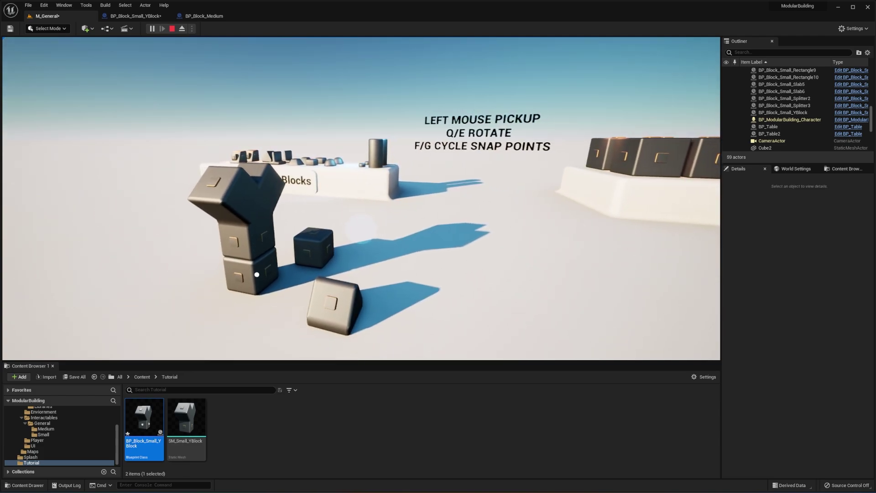
Place a medium cube beside the small blocks and move the Y block onto it, rotating it in two increments
left_click_drag(256, 274, 399, 285)
left_click_drag(650, 167, 497, 281)
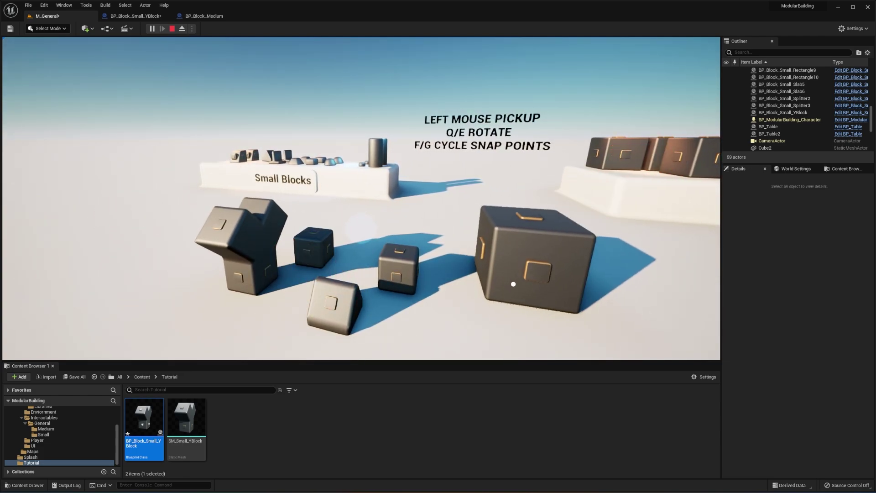
left_click_drag(222, 248, 530, 252)
key("e")
key("e")
Combine the medium cube, Y block, small cubes and wedge into one assembly and stop the play session
right_click_drag(530, 252, 405, 257)
left_click_drag(405, 257, 268, 290)
right_click_drag(268, 290, 250, 210)
left_click_drag(250, 210, 319, 226)
left_click_drag(198, 247, 318, 209)
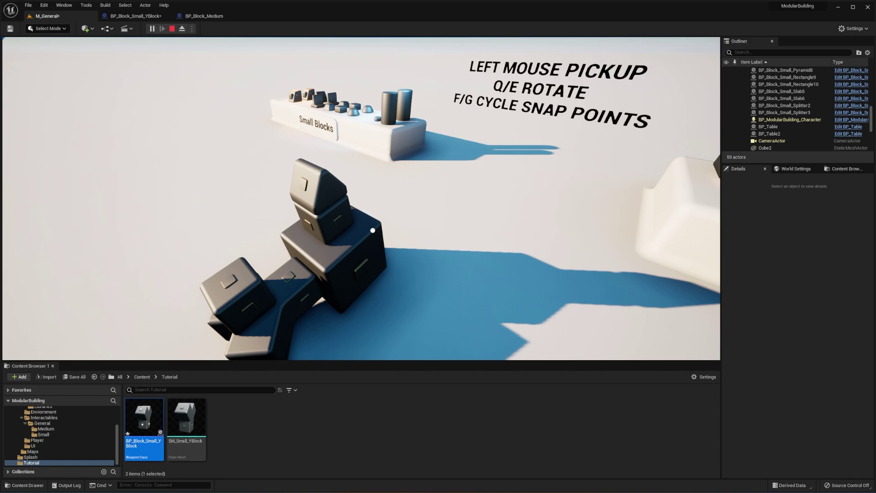
key("Escape")
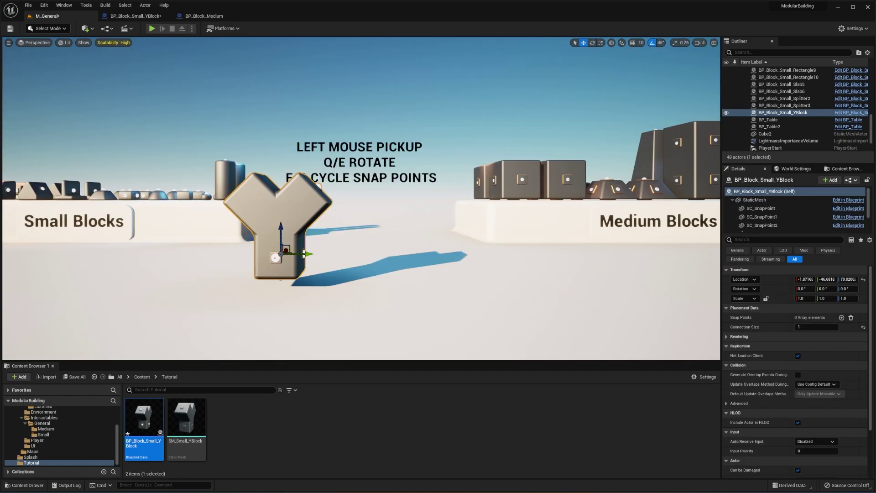